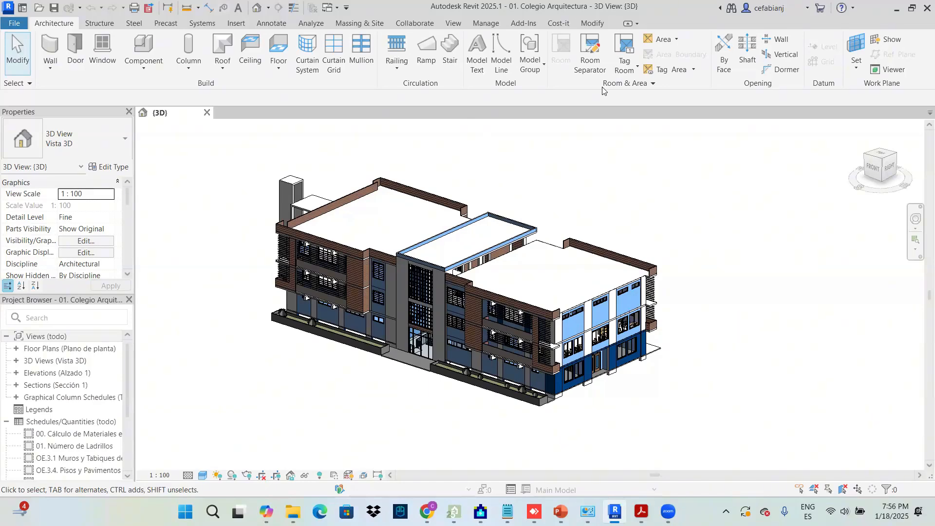
- Try to export the school model to a Presto file with the Cost-it add-in
{"action": "left_click", "coordinate": [559, 23]}
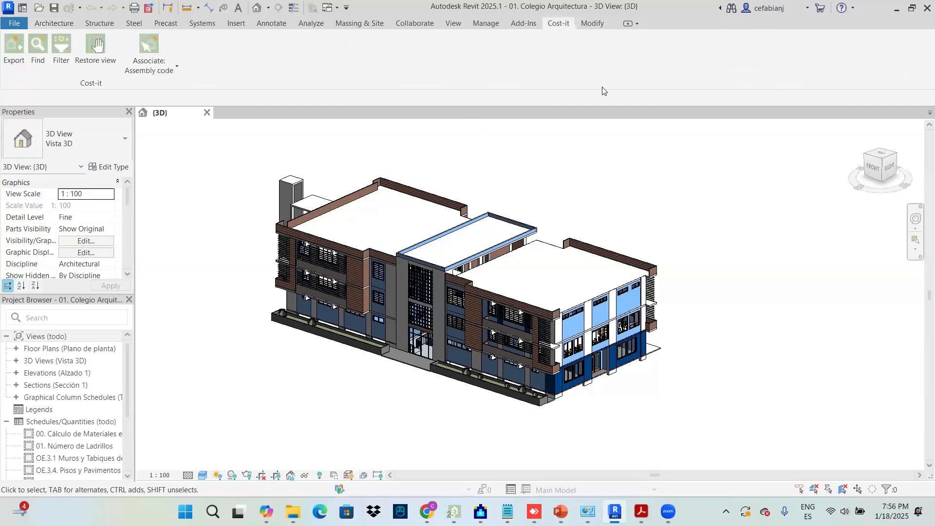
{"action": "left_click", "coordinate": [14, 49]}
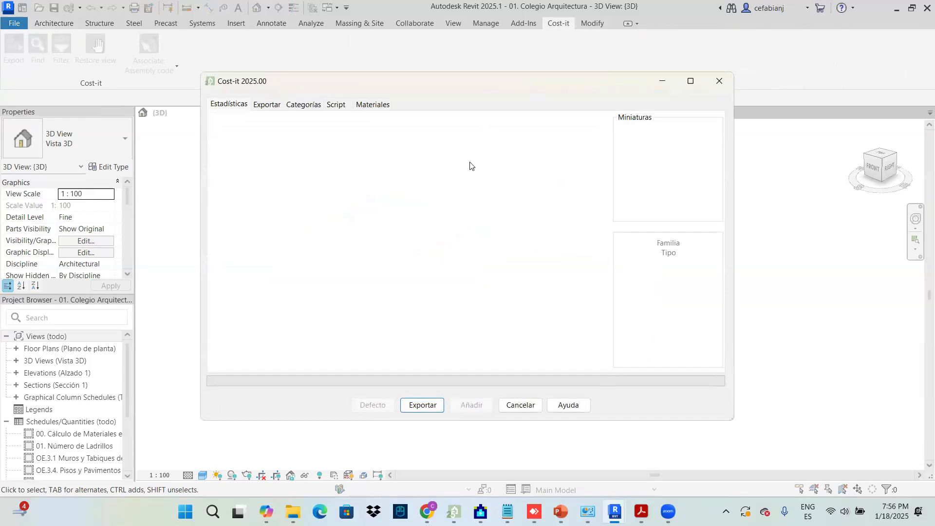
{"action": "left_click", "coordinate": [275, 105]}
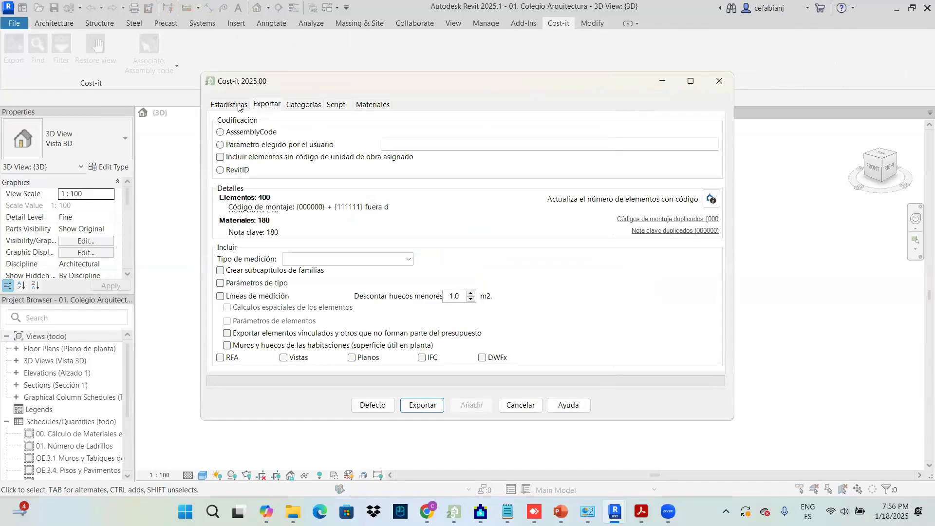
{"action": "left_click", "coordinate": [239, 105]}
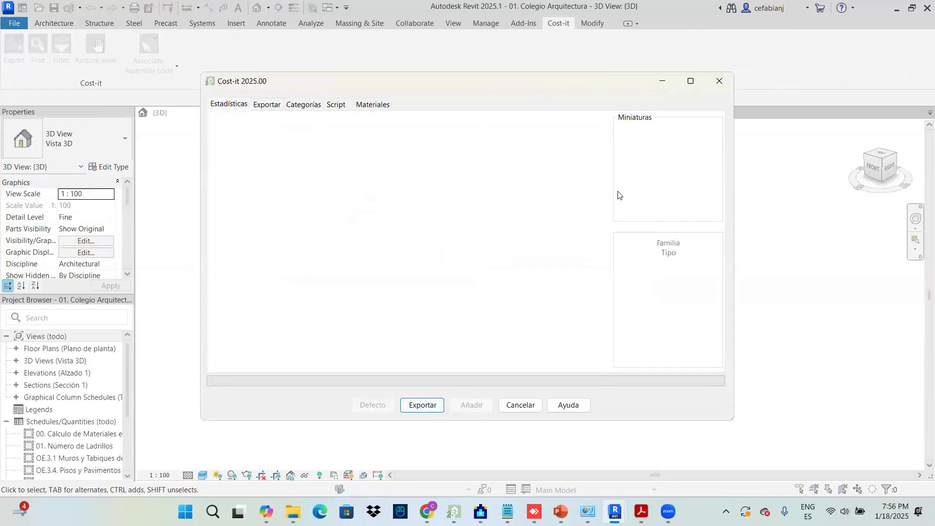
{"action": "left_click_drag", "start_coordinate": [603, 82], "coordinate": [582, 117]}
{"action": "left_click", "coordinate": [426, 445]}
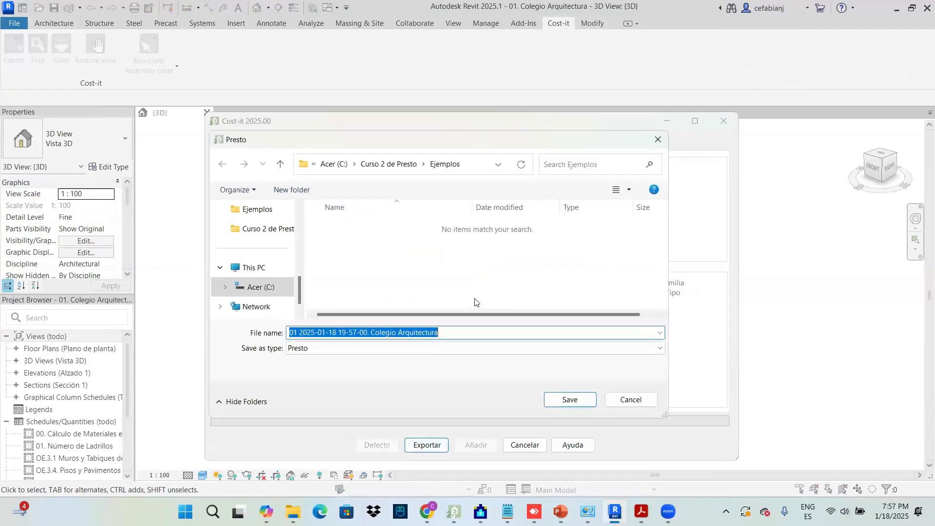
{"action": "left_click", "coordinate": [621, 404]}
- Check the Categorías, Script, Materiales and Exportar settings of Cost-it, and cancel the export
{"action": "left_click", "coordinate": [306, 145]}
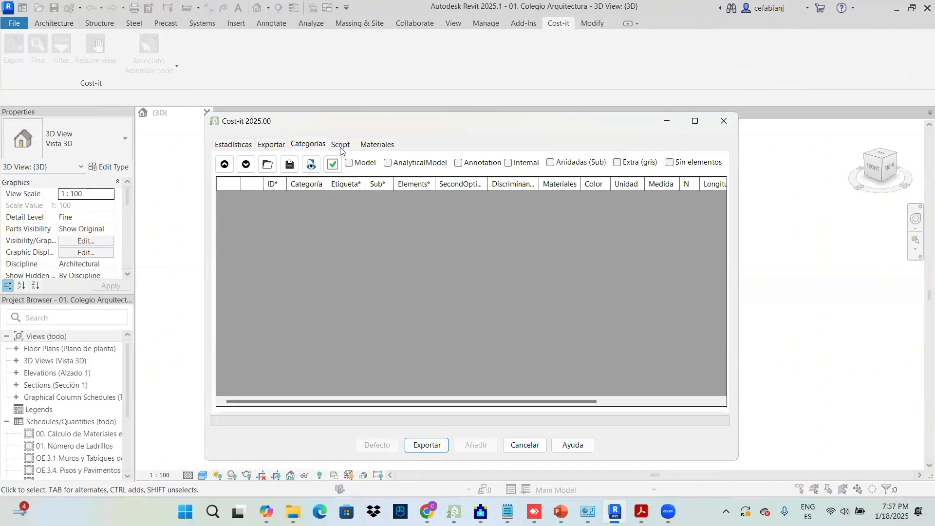
{"action": "left_click", "coordinate": [341, 145]}
{"action": "left_click", "coordinate": [375, 145]}
{"action": "left_click", "coordinate": [308, 144]}
{"action": "left_click", "coordinate": [272, 145]}
{"action": "left_click", "coordinate": [525, 444]}
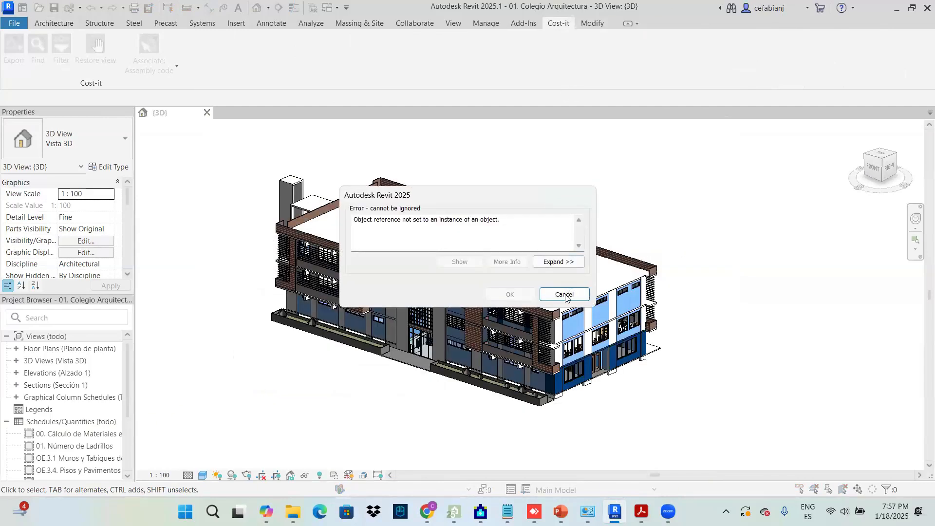
{"action": "left_click", "coordinate": [564, 295]}
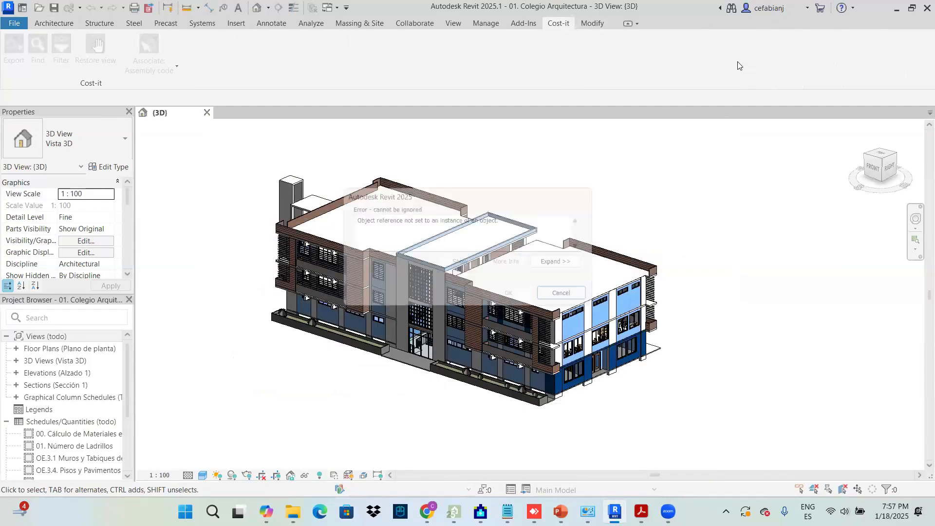
- Close Revit 2025 and launch Revit 2024 from the desktop
{"action": "left_click", "coordinate": [922, 14]}
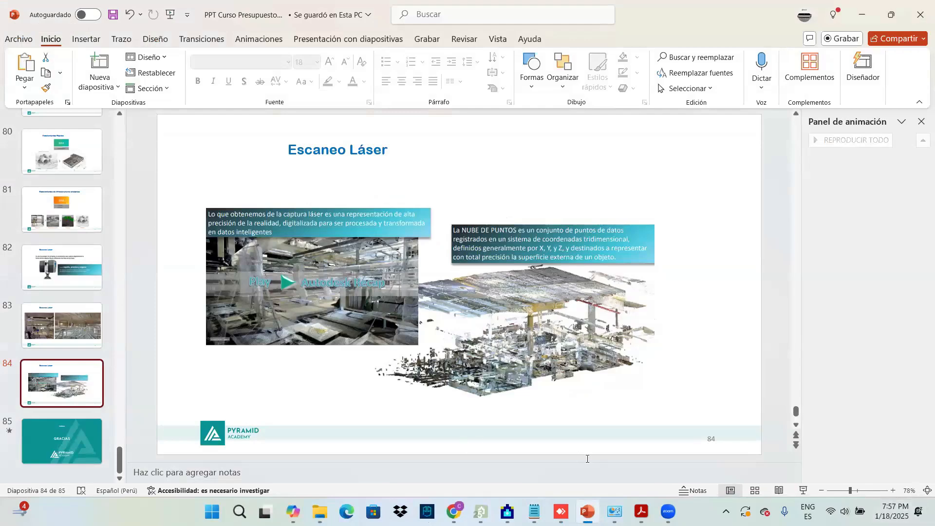
{"action": "left_click", "coordinate": [934, 521]}
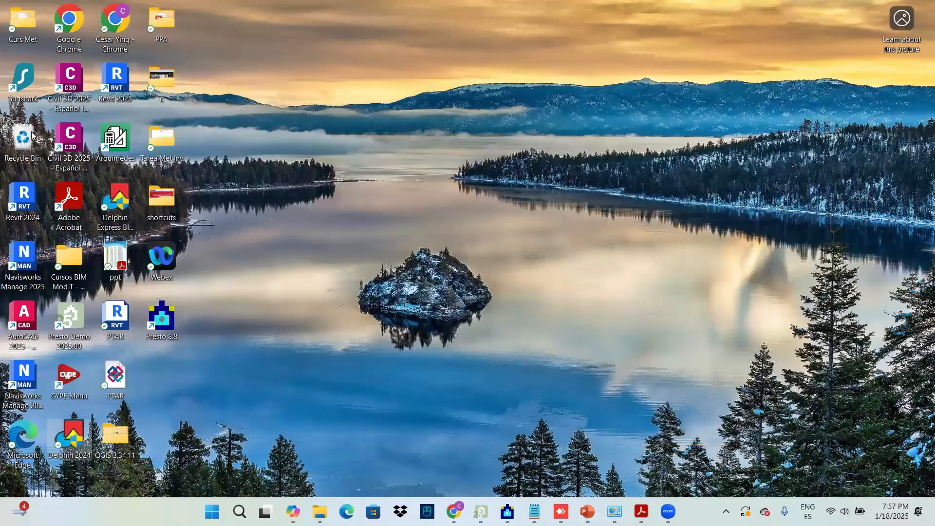
{"action": "double_click", "coordinate": [23, 197]}
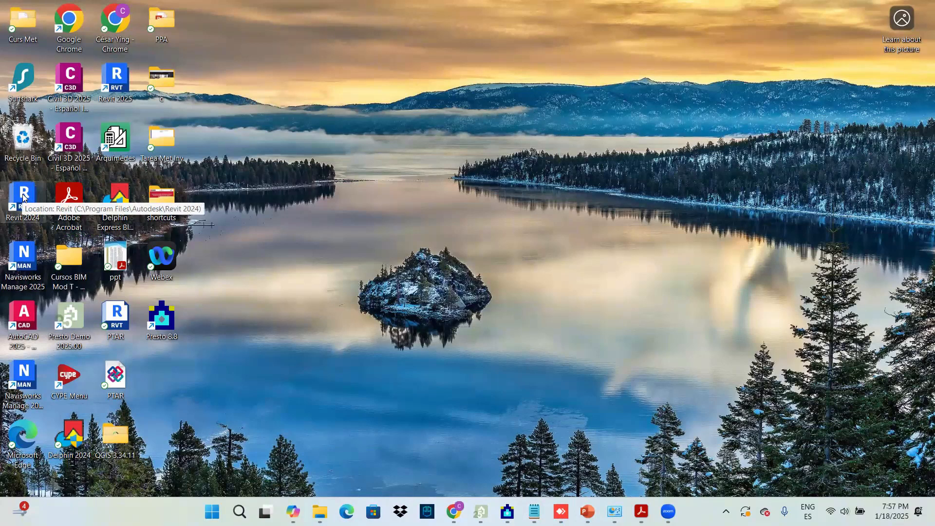
- Close the open OBRA1 and proyecto windows of the older Presto version
{"action": "mouse_move", "coordinate": [507, 512]}
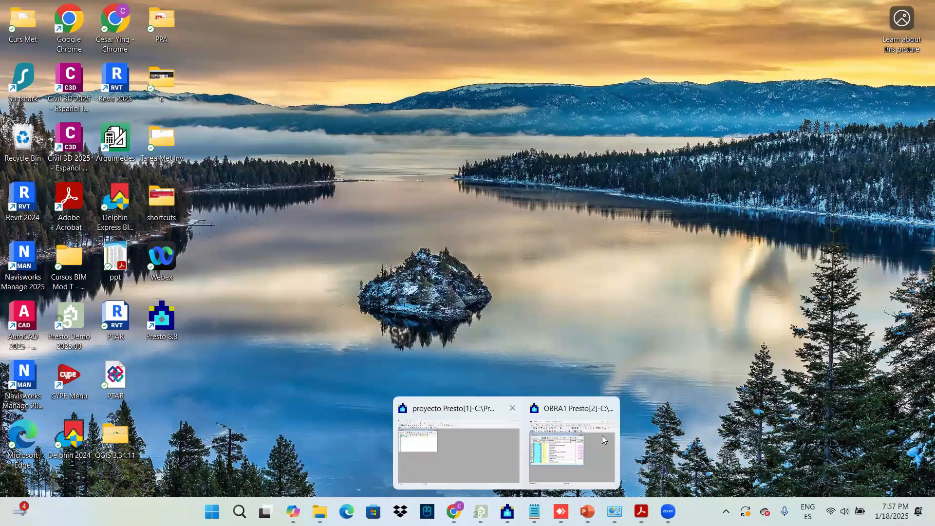
{"action": "left_click", "coordinate": [608, 409]}
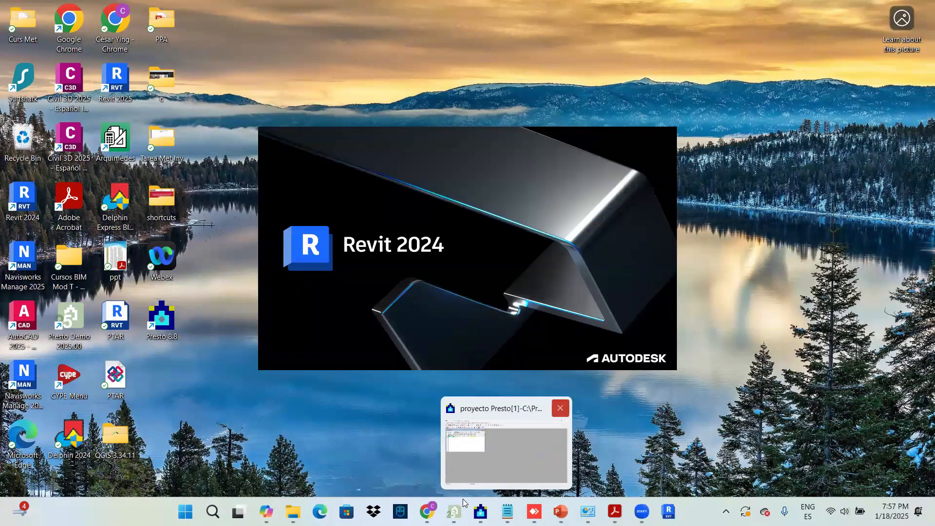
{"action": "left_click", "coordinate": [560, 408]}
{"action": "left_click", "coordinate": [502, 278]}
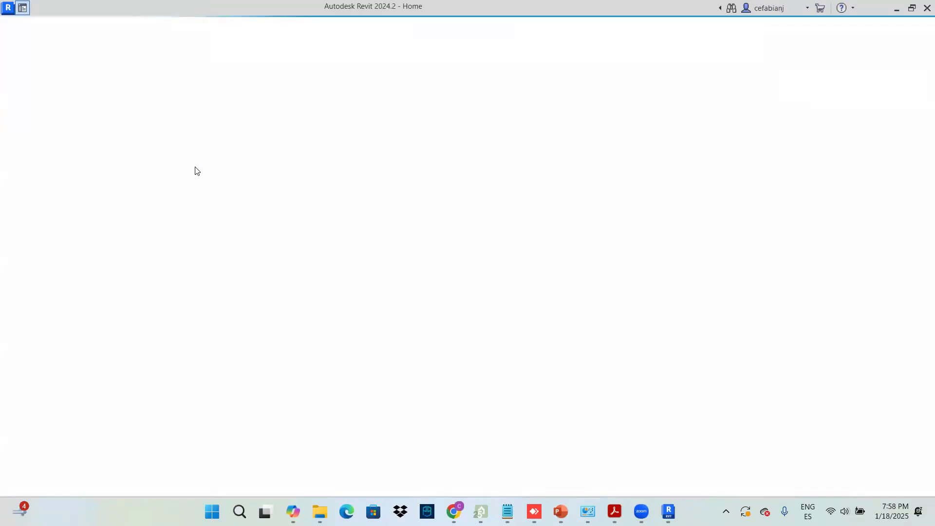
- Open the 01. Colegio Arquitectura project in Revit 2024 and start the Cost-it export
{"action": "left_click", "coordinate": [291, 222]}
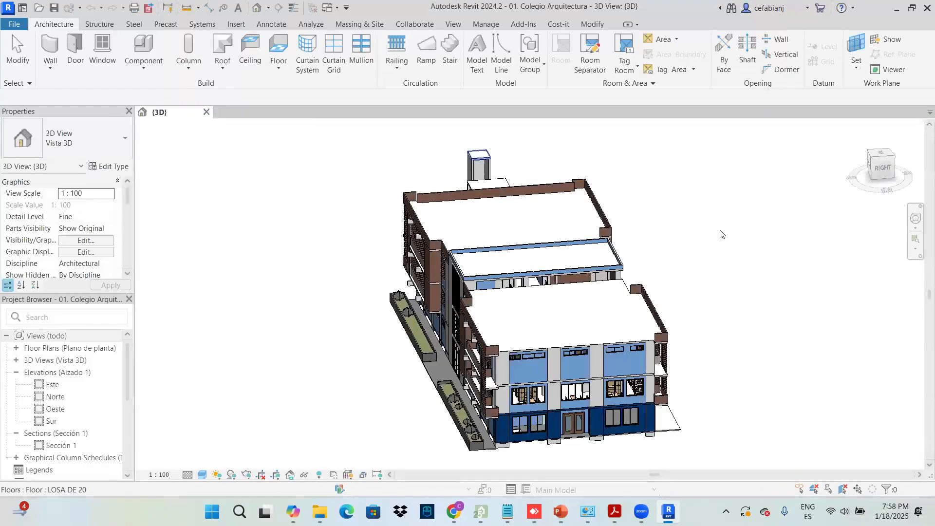
{"action": "middle_click_drag", "start_coordinate": [617, 238], "coordinate": [565, 217]}
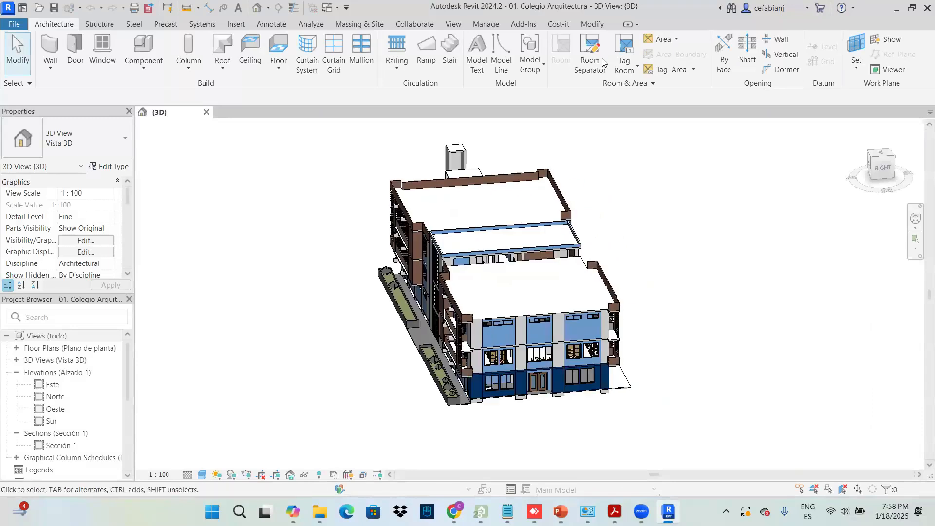
{"action": "left_click", "coordinate": [558, 24]}
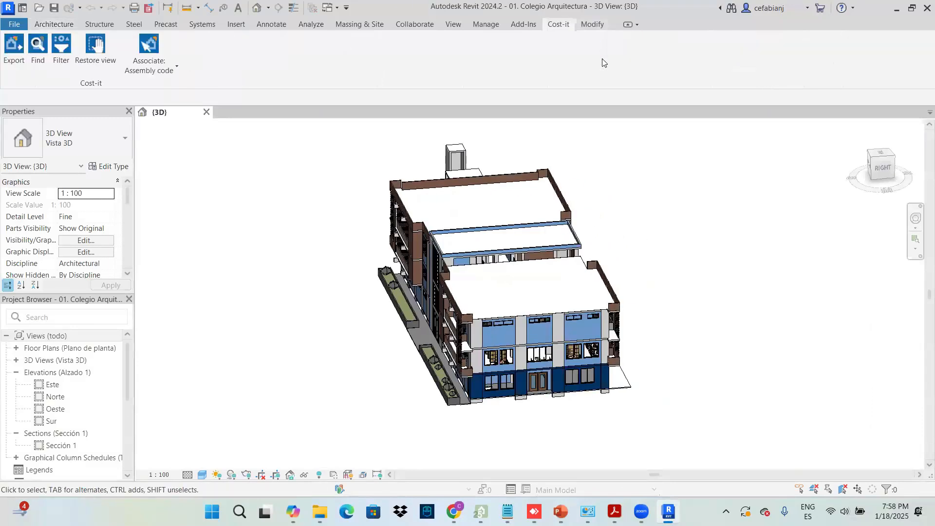
{"action": "left_click", "coordinate": [19, 58]}
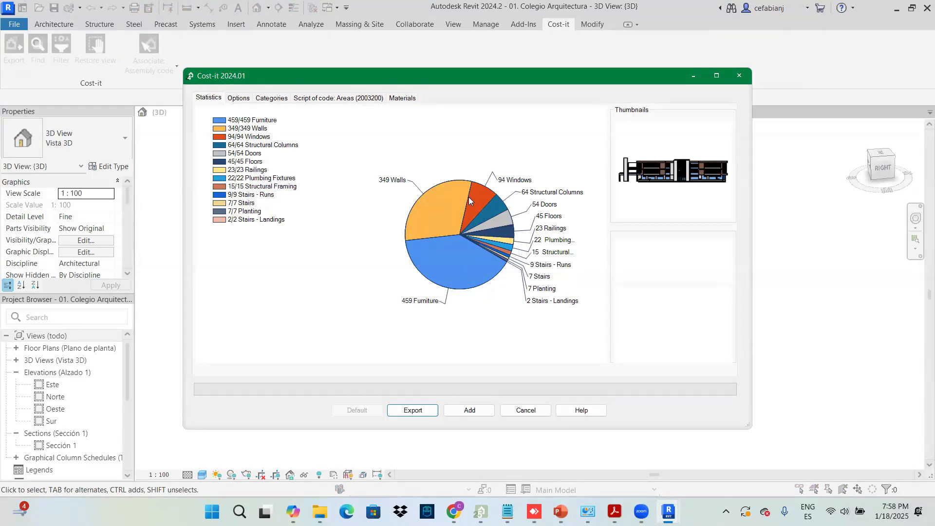
- Review the Cost-it category list, export options, code script, material list and element statistics
{"action": "left_click", "coordinate": [273, 99]}
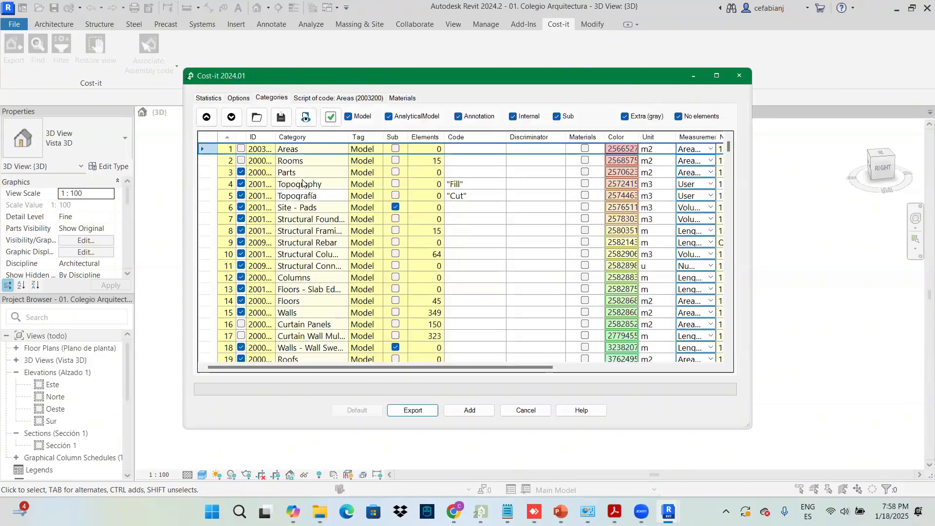
{"action": "scroll", "coordinate": [303, 184], "scroll_direction": "down", "scroll_amount": 9}
{"action": "scroll", "coordinate": [409, 181], "scroll_direction": "up", "scroll_amount": 9}
{"action": "scroll", "coordinate": [410, 181], "scroll_direction": "down", "scroll_amount": 20}
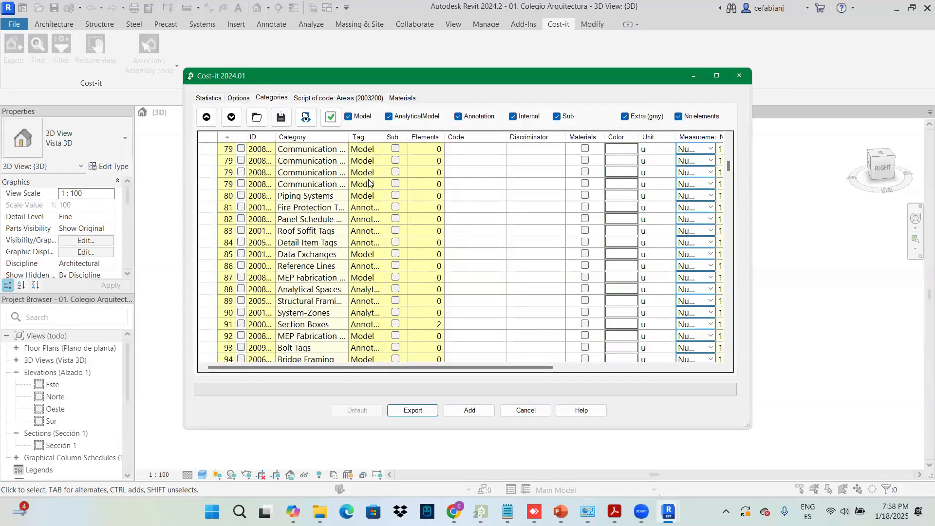
{"action": "scroll", "coordinate": [369, 183], "scroll_direction": "up", "scroll_amount": 5}
{"action": "left_click", "coordinate": [238, 98]}
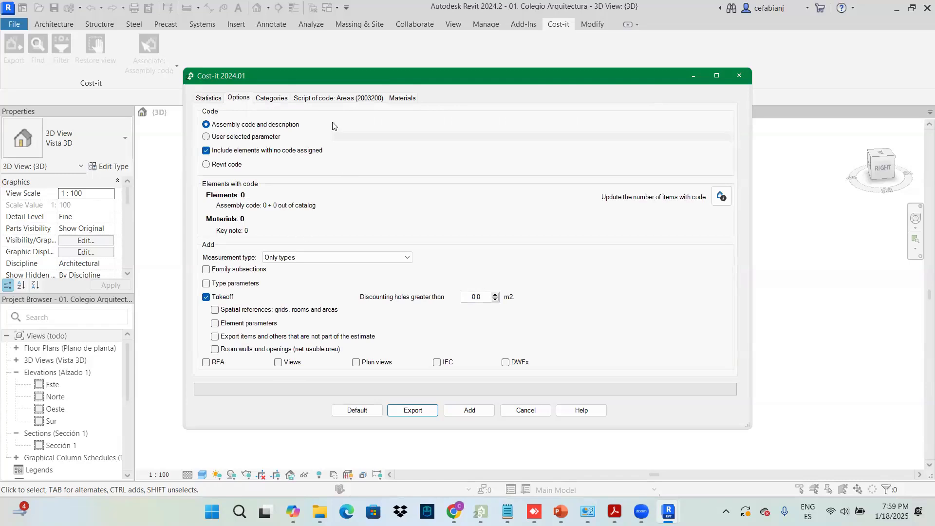
{"action": "left_click", "coordinate": [334, 100]}
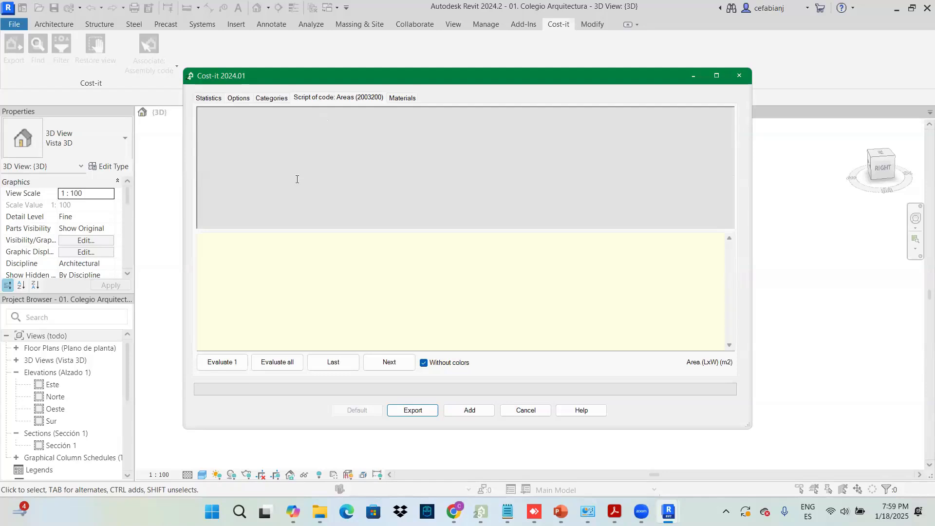
{"action": "left_click", "coordinate": [399, 99]}
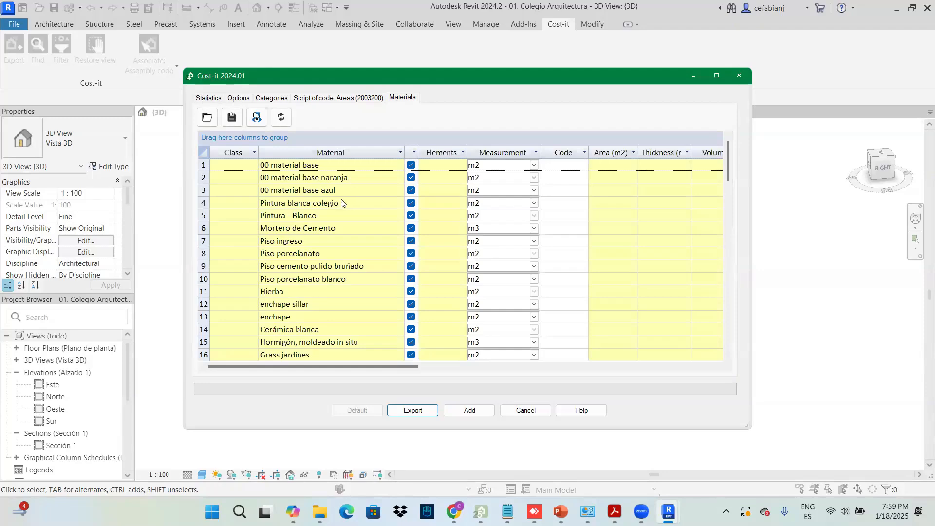
{"action": "scroll", "coordinate": [341, 203], "scroll_direction": "down", "scroll_amount": 4}
{"action": "scroll", "coordinate": [341, 203], "scroll_direction": "up", "scroll_amount": 4}
{"action": "left_click", "coordinate": [206, 98]}
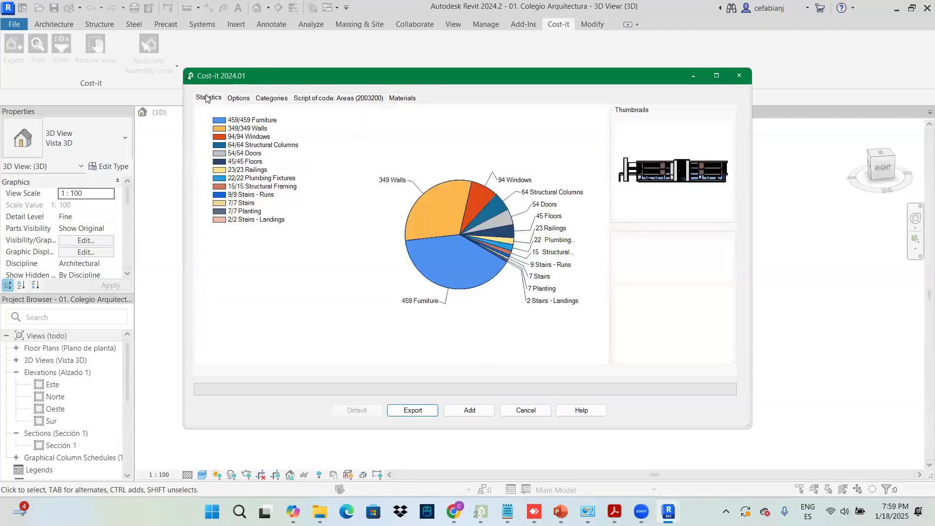
{"action": "left_click", "coordinate": [413, 411]}
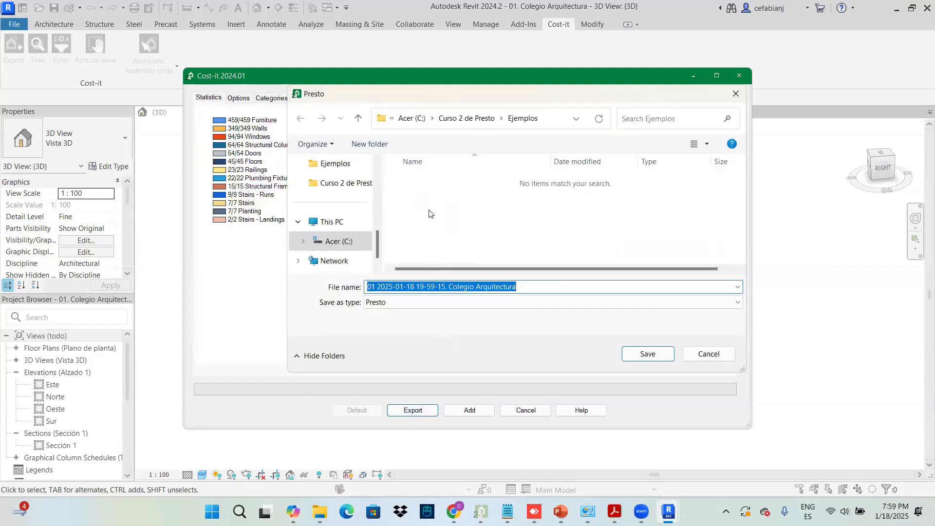
{"action": "left_click", "coordinate": [635, 360]}
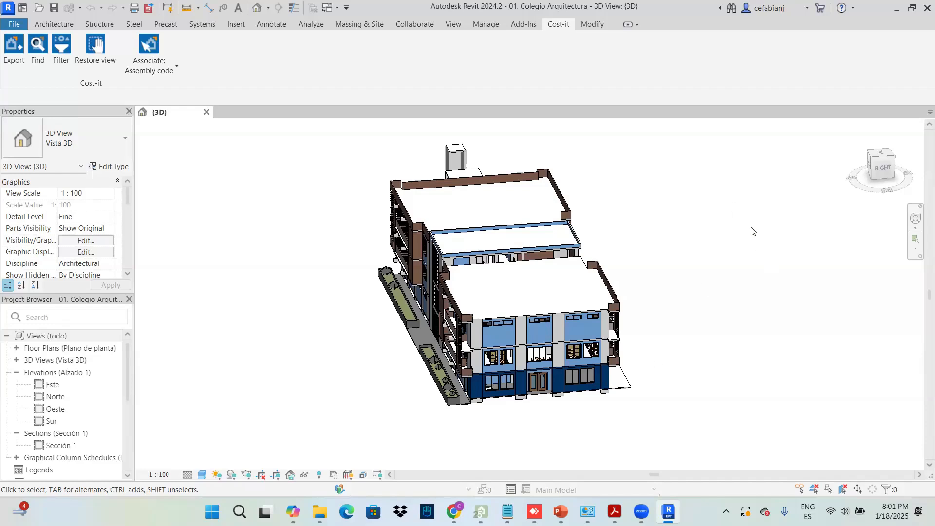
{"action": "left_click", "coordinate": [898, 10]}
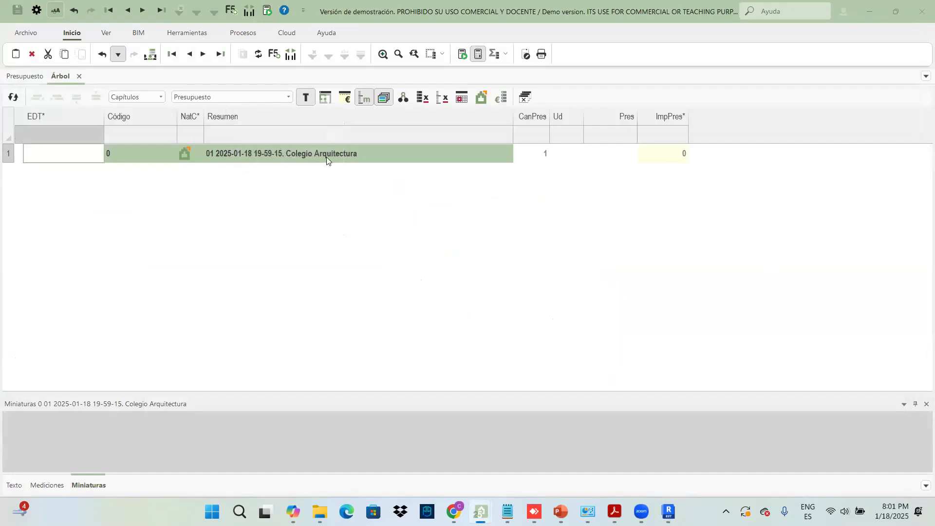
- Try the Subcapítulos, Nivel 1 and Nivel 3 display levels on the exported budget tree and select its root concept's summary
{"action": "left_click", "coordinate": [163, 98]}
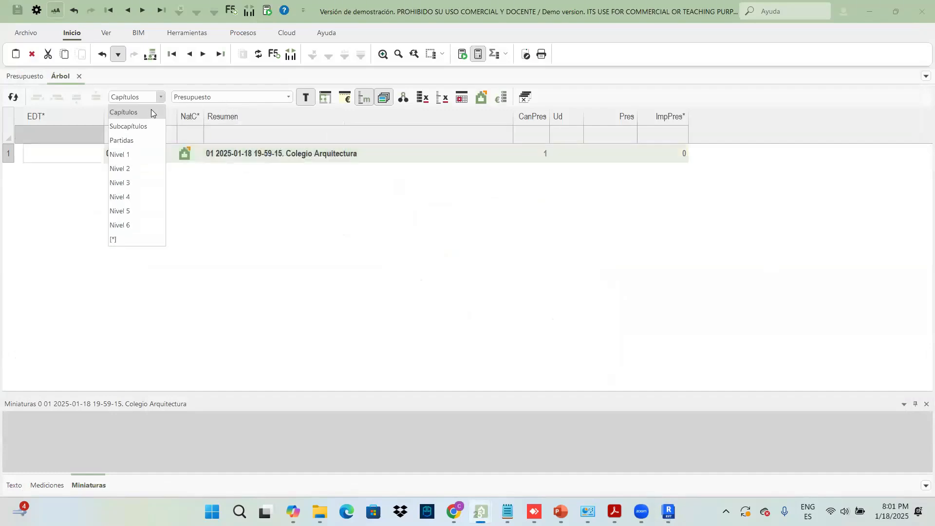
{"action": "left_click", "coordinate": [134, 125]}
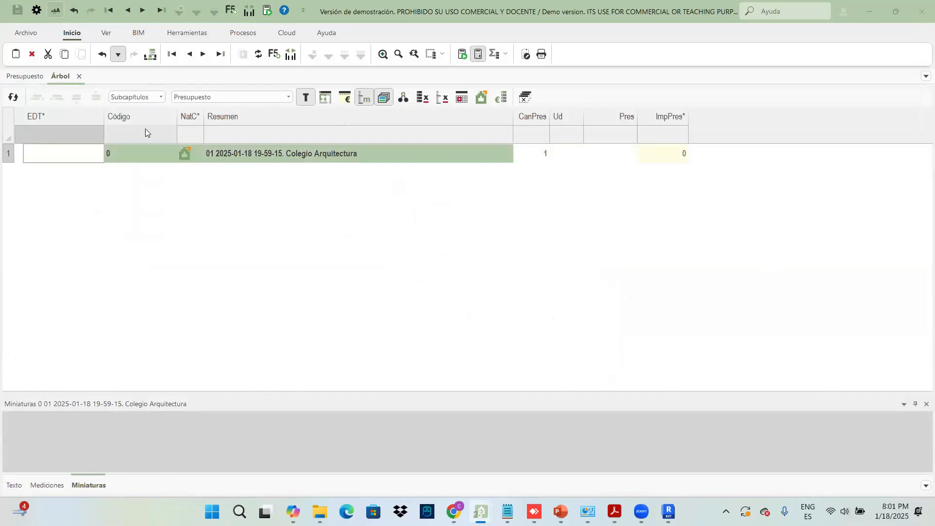
{"action": "left_click", "coordinate": [161, 97]}
{"action": "left_click", "coordinate": [136, 153]}
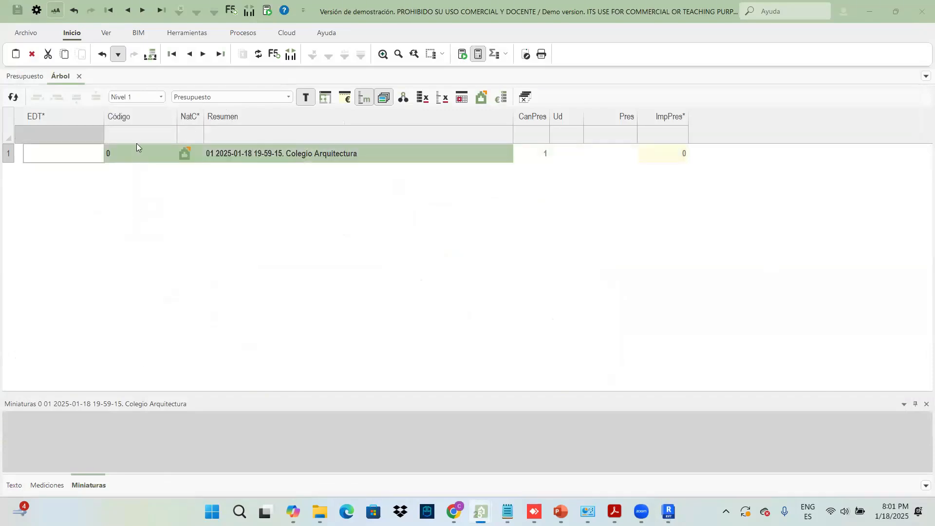
{"action": "left_click", "coordinate": [161, 97]}
{"action": "left_click", "coordinate": [137, 178]}
{"action": "left_click", "coordinate": [219, 154]}
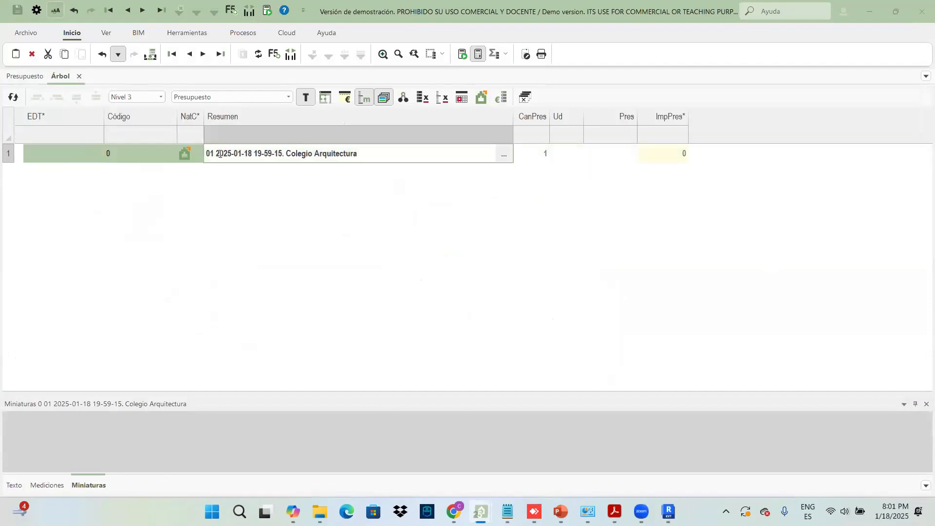
{"action": "left_click", "coordinate": [145, 153]}
{"action": "left_click", "coordinate": [222, 160]}
- Switch the budget tree to the Presupuesto por producción scheme and try the Nivel 2, Nivel 5 and Nivel 6 display levels
{"action": "left_click", "coordinate": [251, 97]}
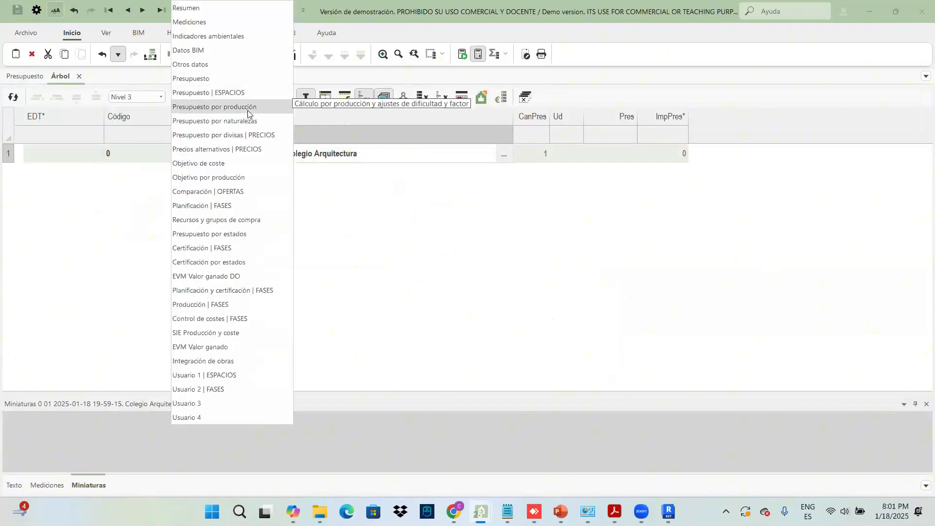
{"action": "left_click", "coordinate": [248, 108]}
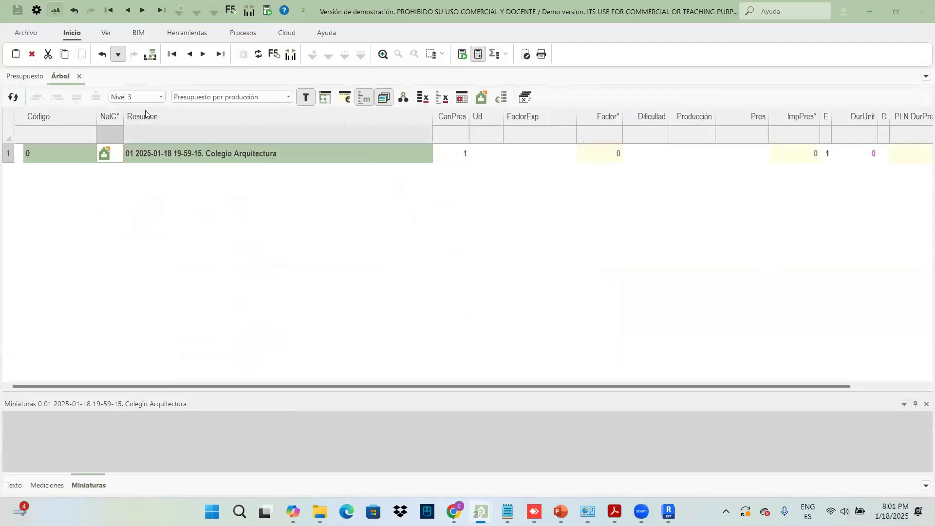
{"action": "left_click", "coordinate": [139, 97]}
{"action": "left_click", "coordinate": [139, 169]}
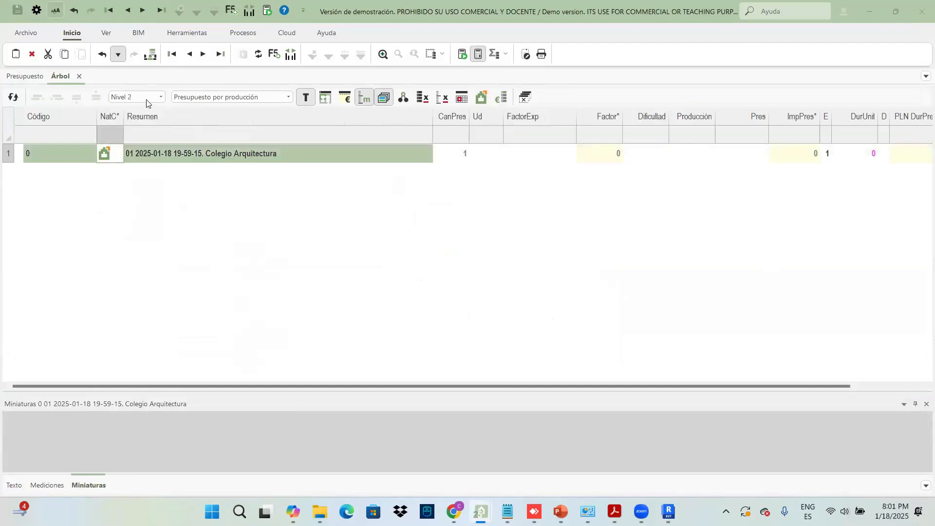
{"action": "left_click", "coordinate": [152, 100]}
{"action": "left_click", "coordinate": [138, 211]}
{"action": "left_click", "coordinate": [161, 97]}
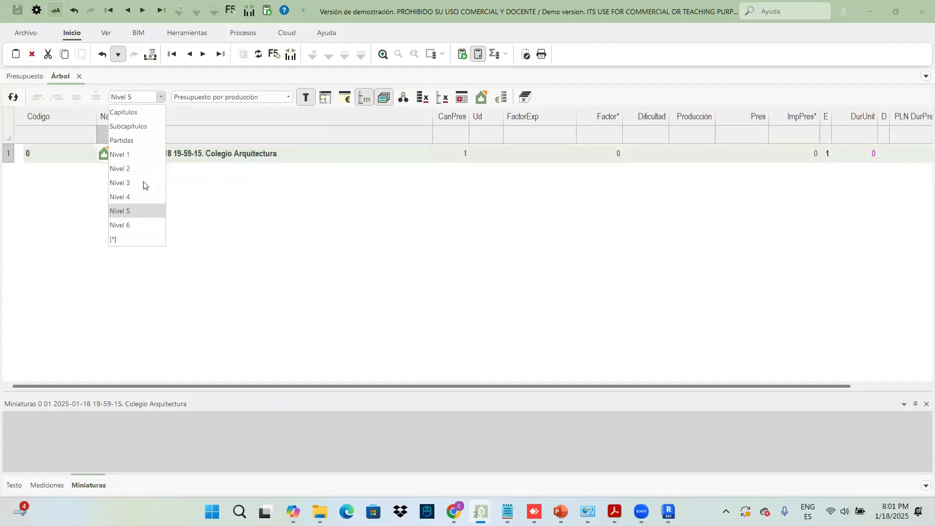
{"action": "left_click", "coordinate": [141, 225]}
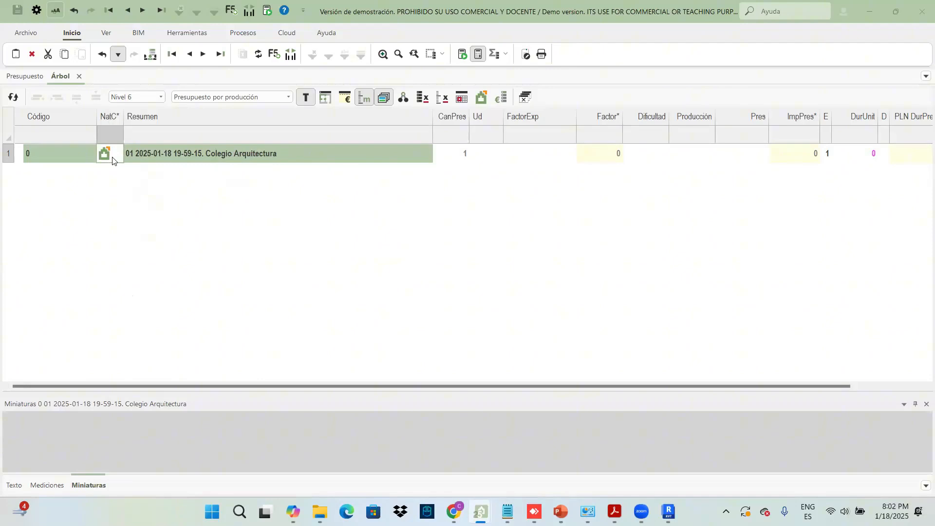
- Try the Nivel 1 and Partidas display levels on the budget tree
{"action": "left_click", "coordinate": [160, 97]}
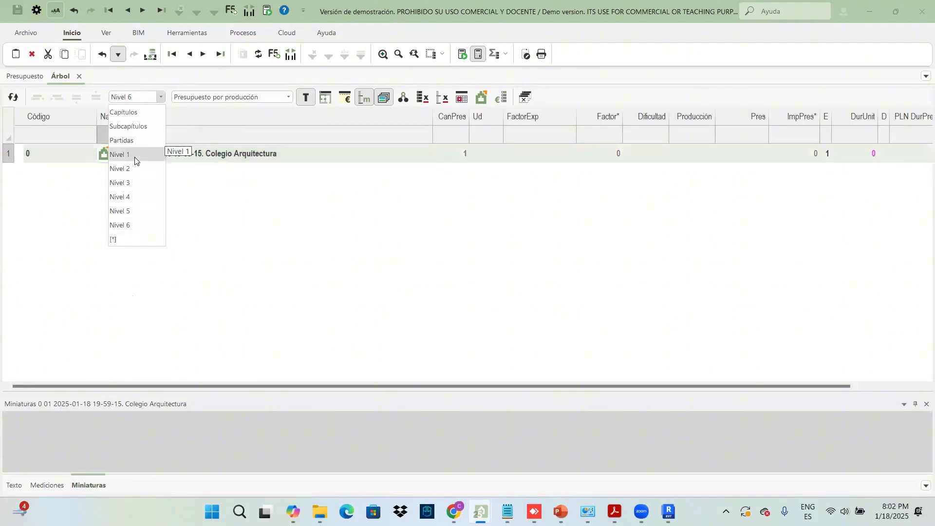
{"action": "left_click", "coordinate": [135, 156]}
{"action": "left_click", "coordinate": [160, 97]}
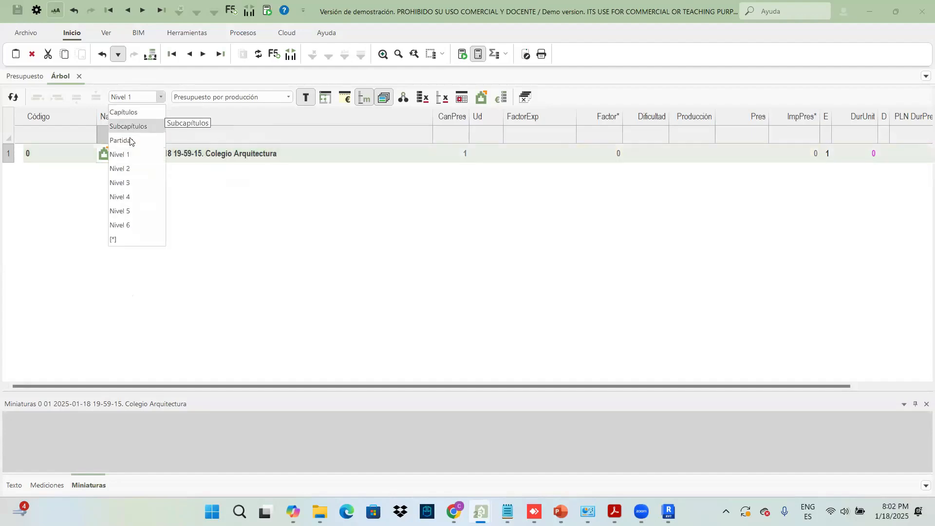
{"action": "left_click", "coordinate": [130, 140]}
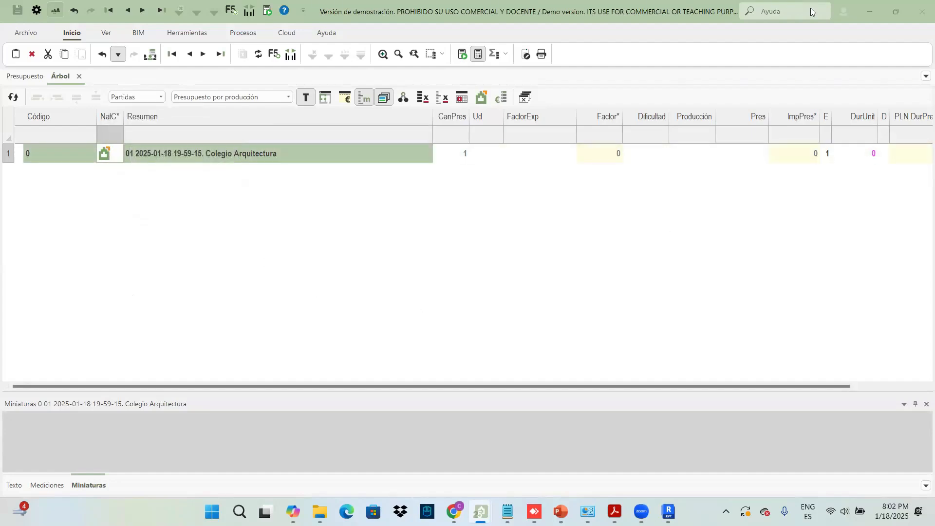
- Check a roof wall in the Revit model and the Presto budget coded Revit, and return to the Colegio Arquitectura budget
{"action": "left_click", "coordinate": [668, 512]}
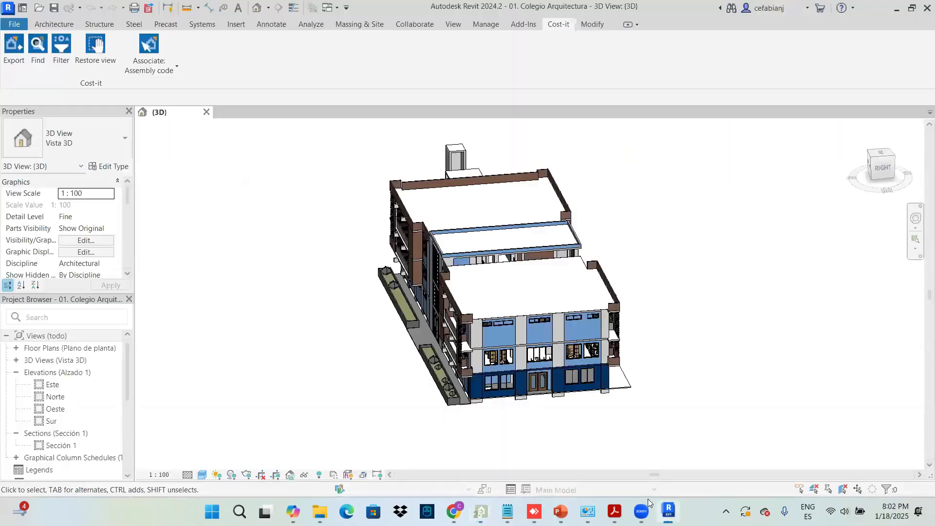
{"action": "left_click", "coordinate": [497, 251]}
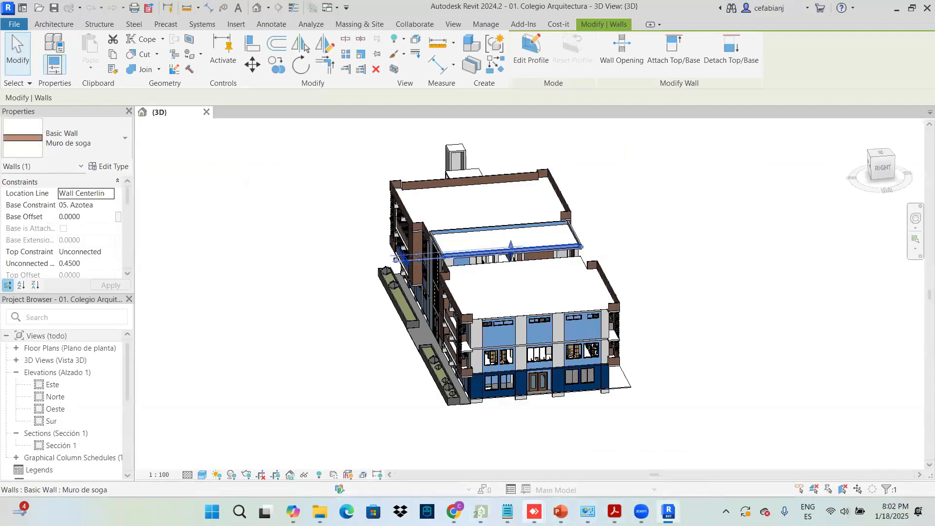
{"action": "mouse_move", "coordinate": [480, 512]}
{"action": "left_click", "coordinate": [440, 455]}
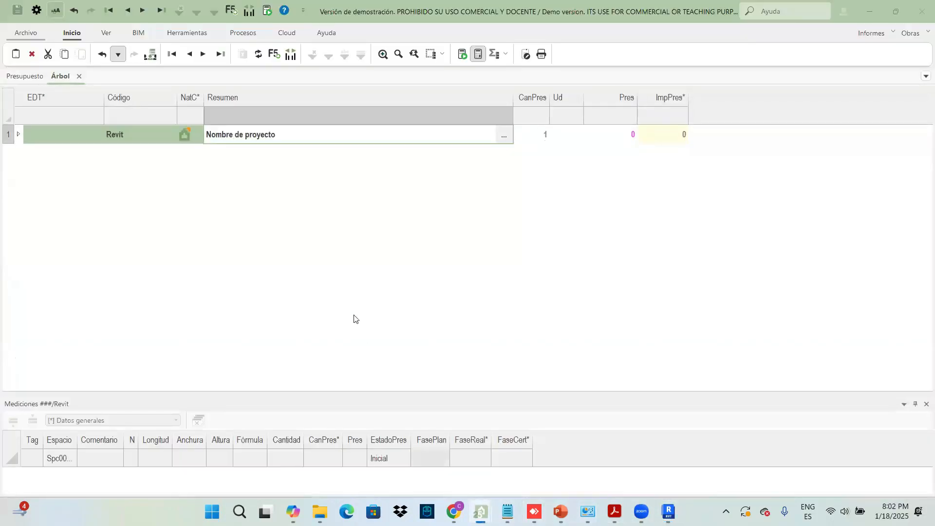
{"action": "left_click", "coordinate": [131, 139]}
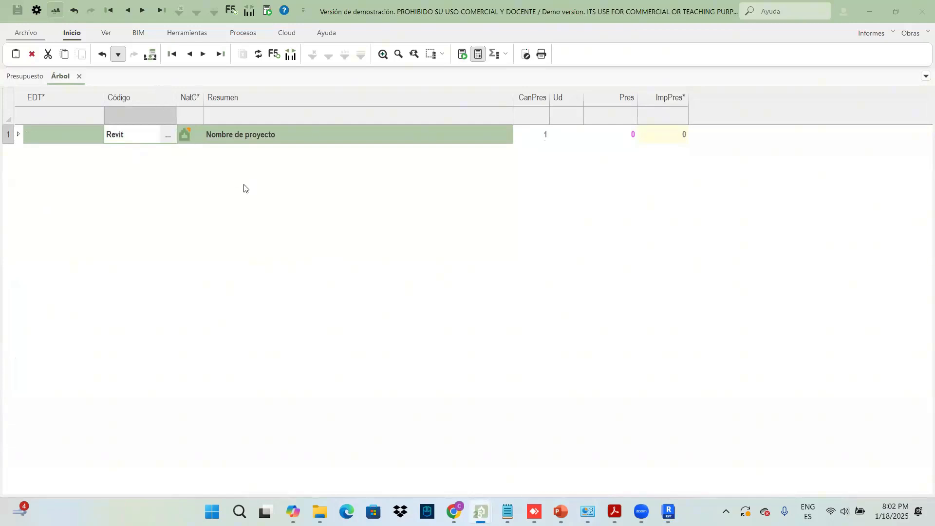
{"action": "mouse_move", "coordinate": [481, 511]}
{"action": "left_click", "coordinate": [508, 444]}
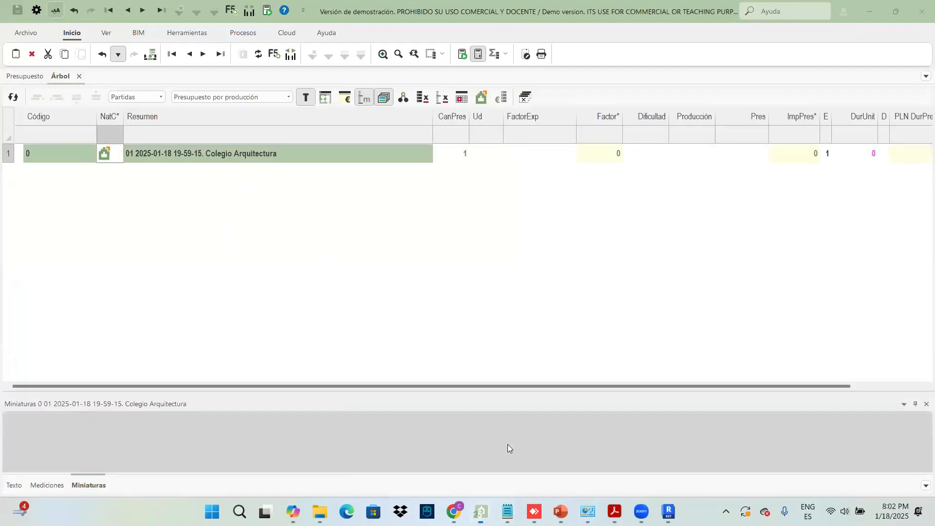
- Try the Subcapítulos and Capítulos display levels on the Colegio Arquitectura budget tree
{"action": "left_click", "coordinate": [149, 97]}
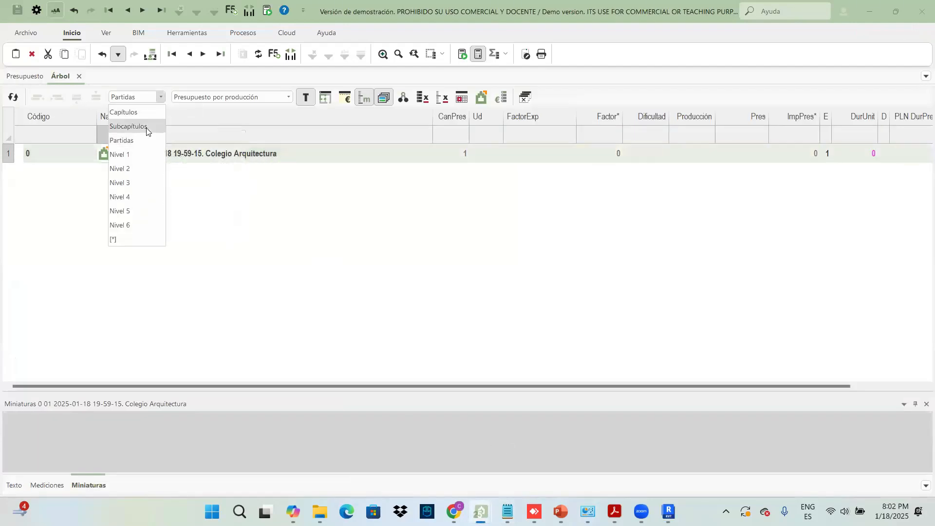
{"action": "left_click", "coordinate": [146, 125]}
{"action": "left_click", "coordinate": [152, 100]}
{"action": "left_click", "coordinate": [144, 110]}
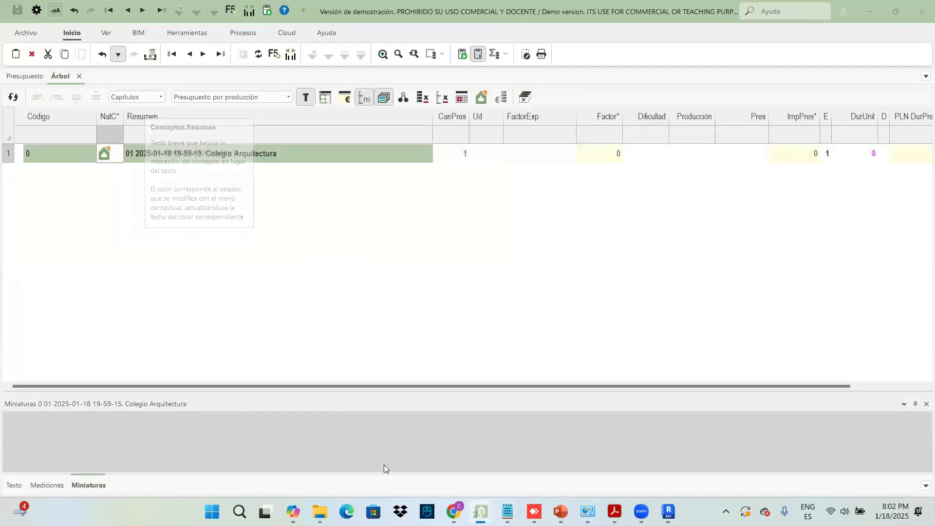
- Switch to the Presto budget coded Revit, review its undo history, and close the history without changes
{"action": "mouse_move", "coordinate": [481, 512]}
{"action": "left_click", "coordinate": [409, 461]}
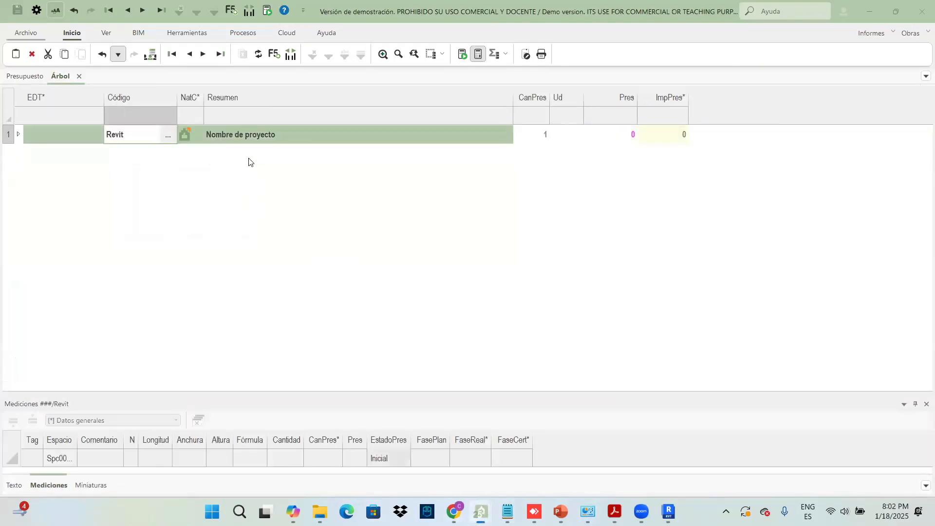
{"action": "left_click", "coordinate": [215, 136]}
{"action": "left_click", "coordinate": [130, 135]}
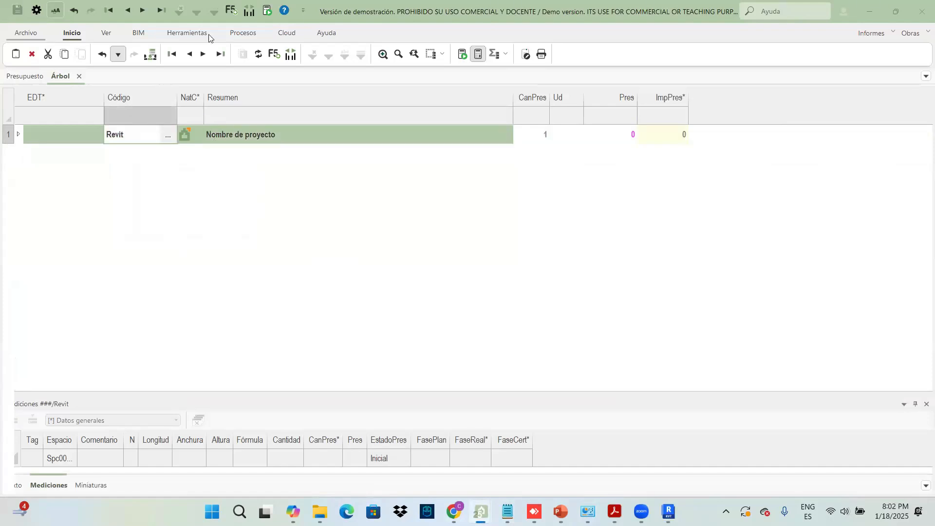
{"action": "left_click", "coordinate": [117, 55]}
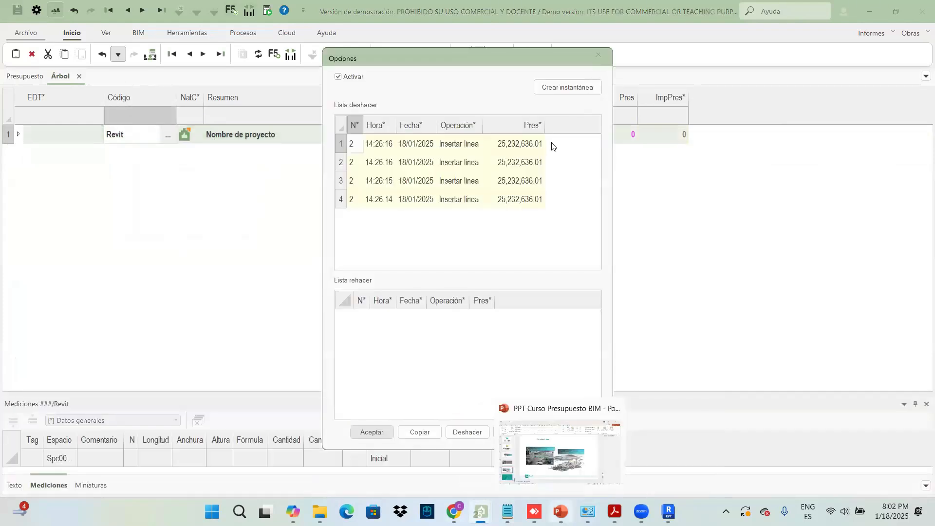
{"action": "left_click", "coordinate": [598, 55]}
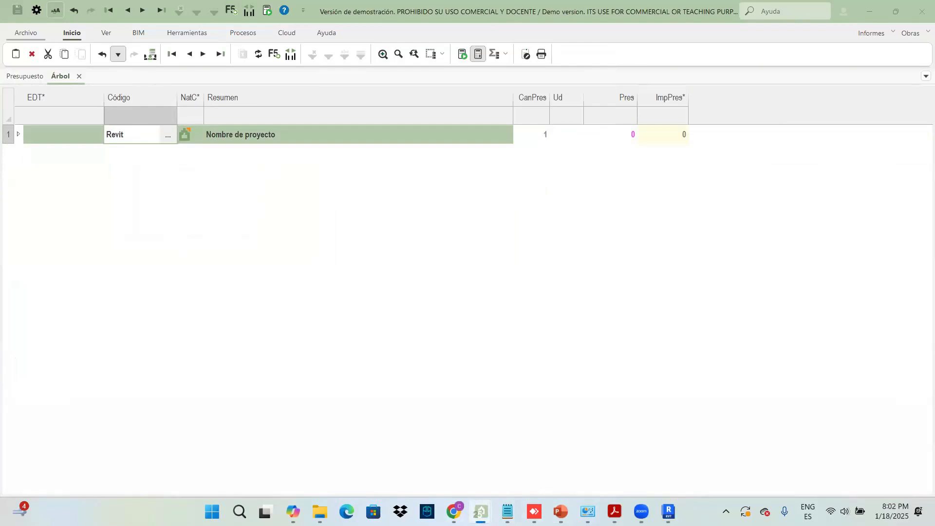
- Minimize the Colegio Arquitectura budget in Presto and deselect the wall in Revit's 3D view
{"action": "mouse_move", "coordinate": [535, 512]}
{"action": "left_click", "coordinate": [669, 512]}
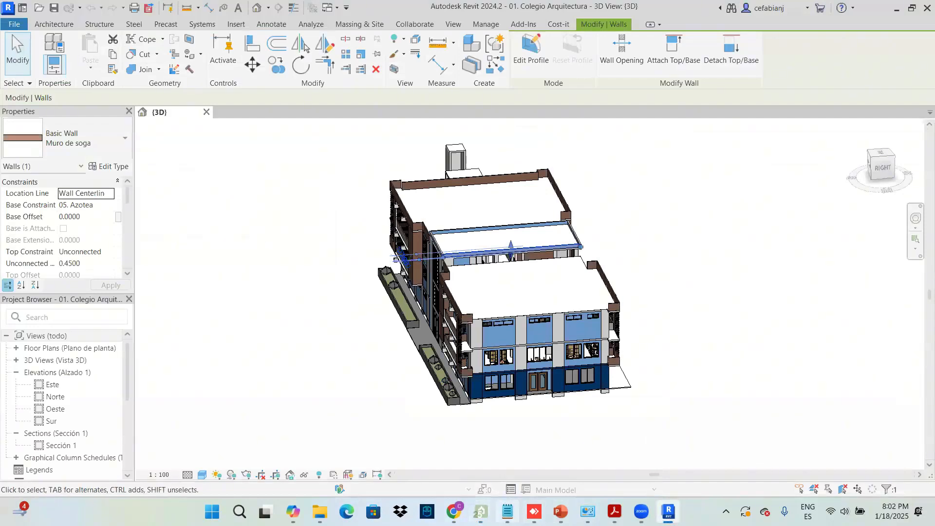
{"action": "mouse_move", "coordinate": [483, 504]}
{"action": "left_click", "coordinate": [498, 462]}
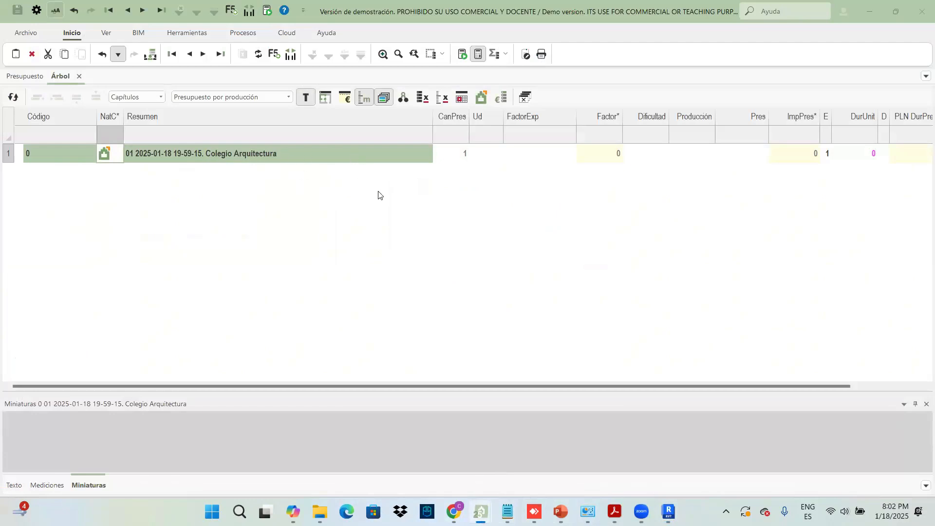
{"action": "left_click", "coordinate": [877, 11]}
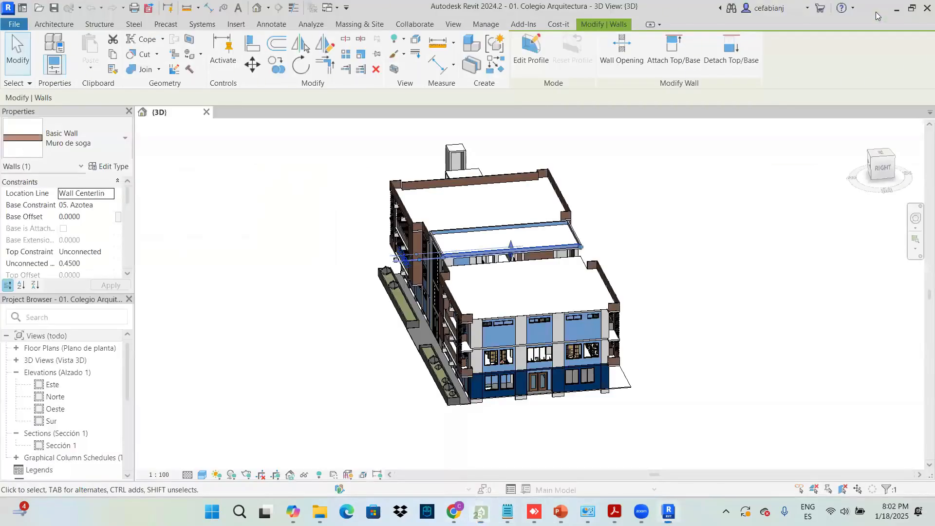
{"action": "left_click", "coordinate": [688, 216]}
{"action": "scroll", "coordinate": [390, 221], "scroll_direction": "down", "scroll_amount": 1}
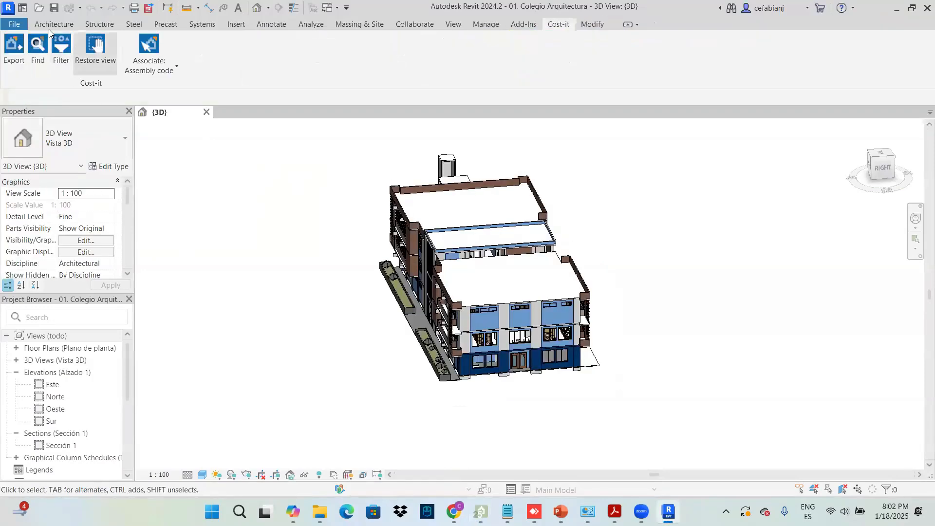
- Start an IFC export and enable Revit property sets, base quantities, material property sets and schedules as property sets in its setup
{"action": "left_click", "coordinate": [14, 23]}
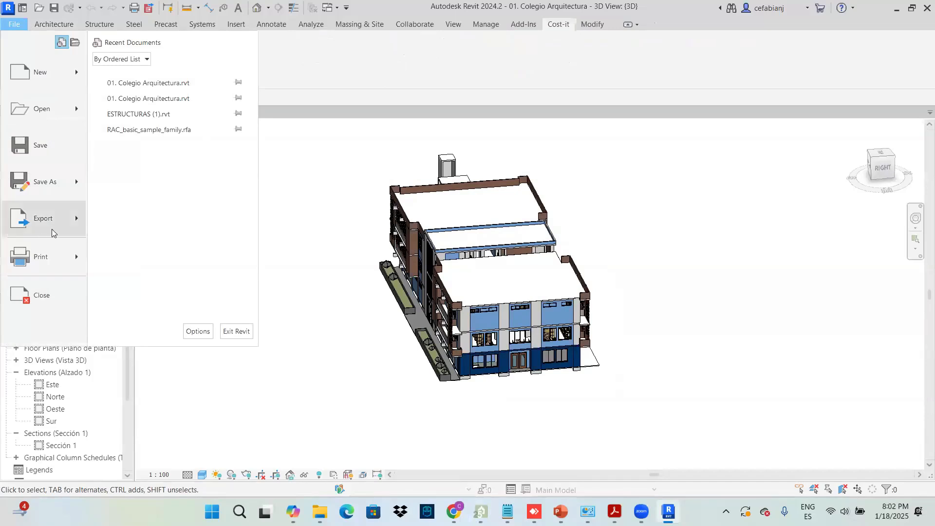
{"action": "mouse_move", "coordinate": [53, 218]}
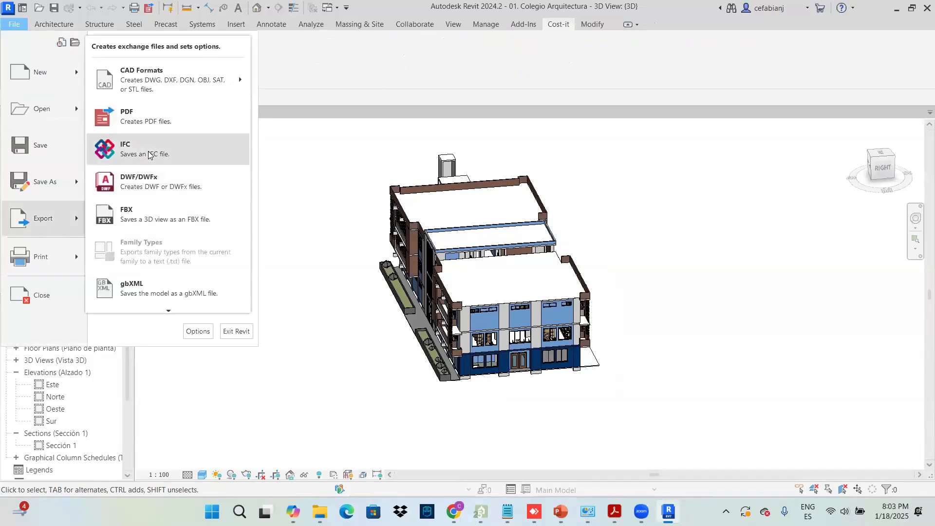
{"action": "left_click", "coordinate": [203, 148]}
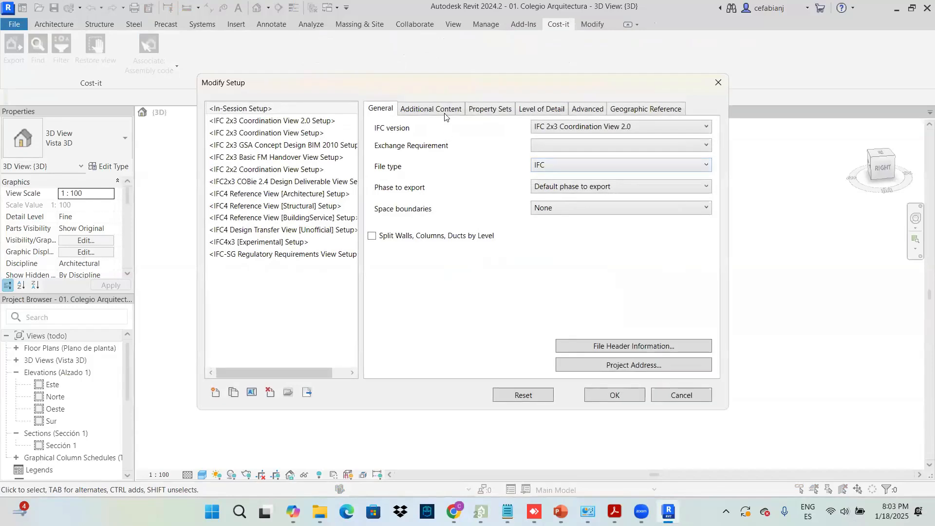
{"action": "left_click", "coordinate": [447, 114]}
{"action": "left_click", "coordinate": [489, 109]}
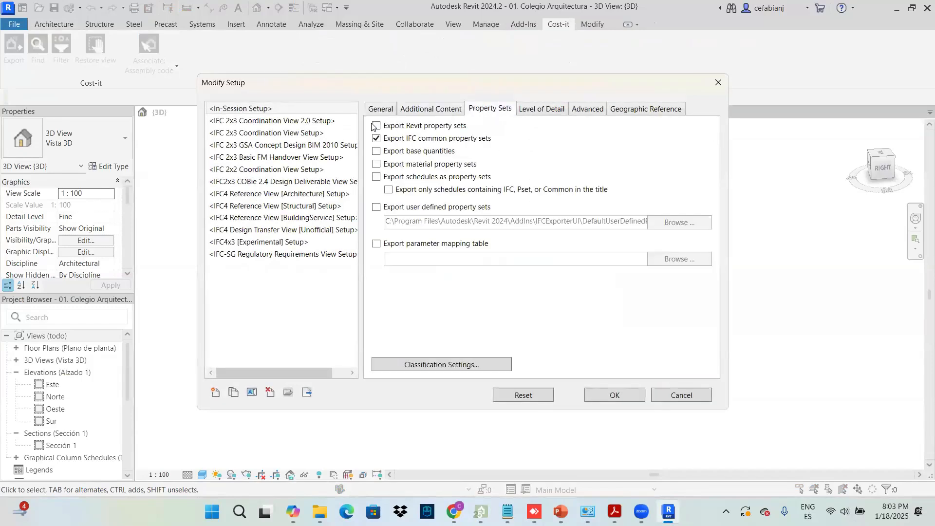
{"action": "left_click", "coordinate": [376, 126]}
{"action": "left_click", "coordinate": [377, 151]}
{"action": "left_click", "coordinate": [377, 164]}
{"action": "left_click", "coordinate": [376, 177]}
{"action": "left_click", "coordinate": [376, 110]}
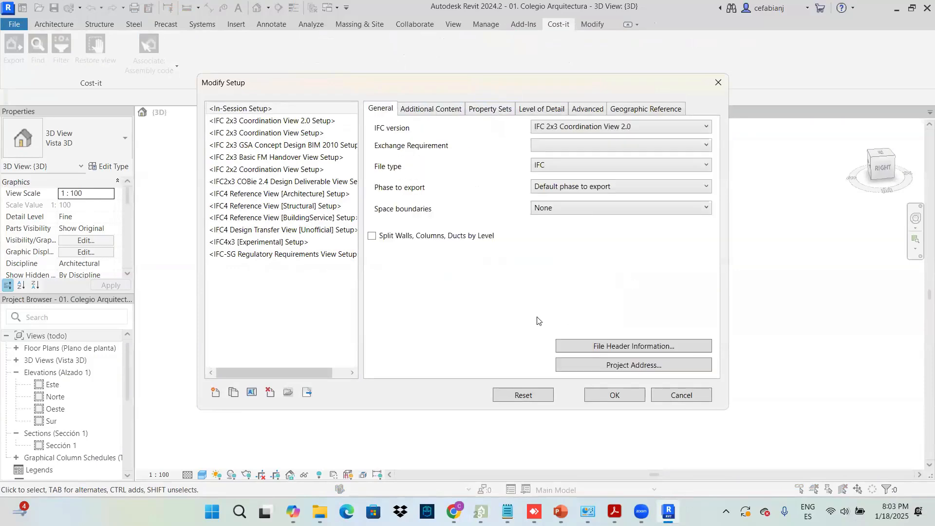
{"action": "left_click", "coordinate": [607, 396]}
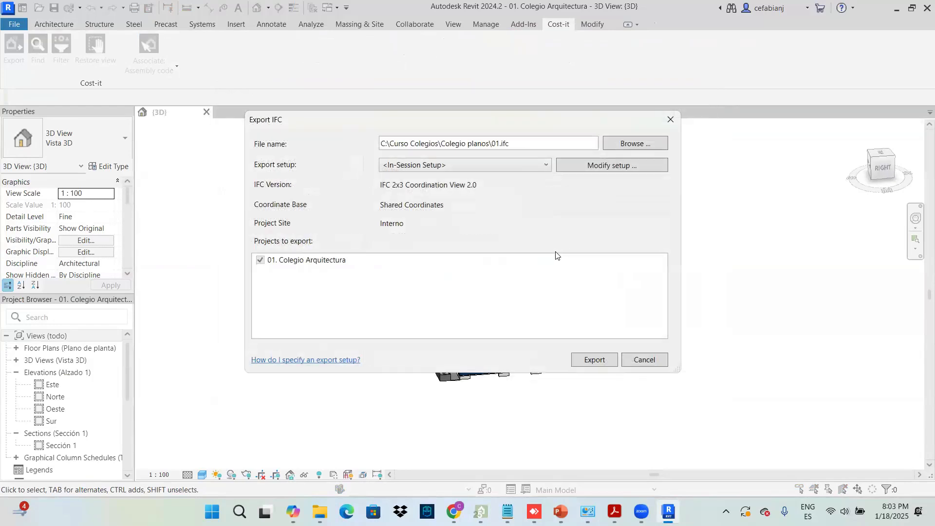
- Name the IFC file "ejemplo 02" in the Colegio planos folder and run the export
{"action": "left_click", "coordinate": [620, 146]}
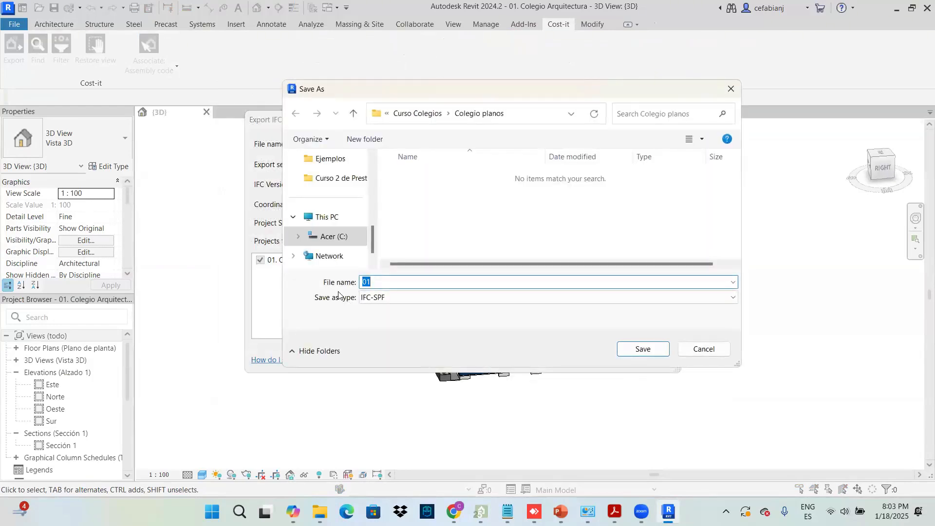
{"action": "type", "text": "ejemplo 02"}
{"action": "key", "text": "Return"}
{"action": "left_click", "coordinate": [600, 364]}
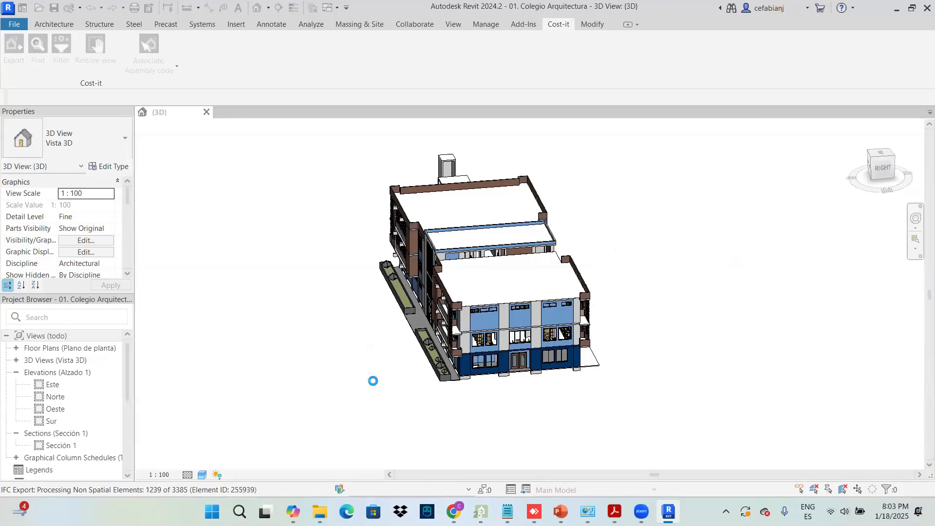
- Switch to the Presto budget coded Revit and close its window, accepting that changes are not saved
{"action": "mouse_move", "coordinate": [481, 511]}
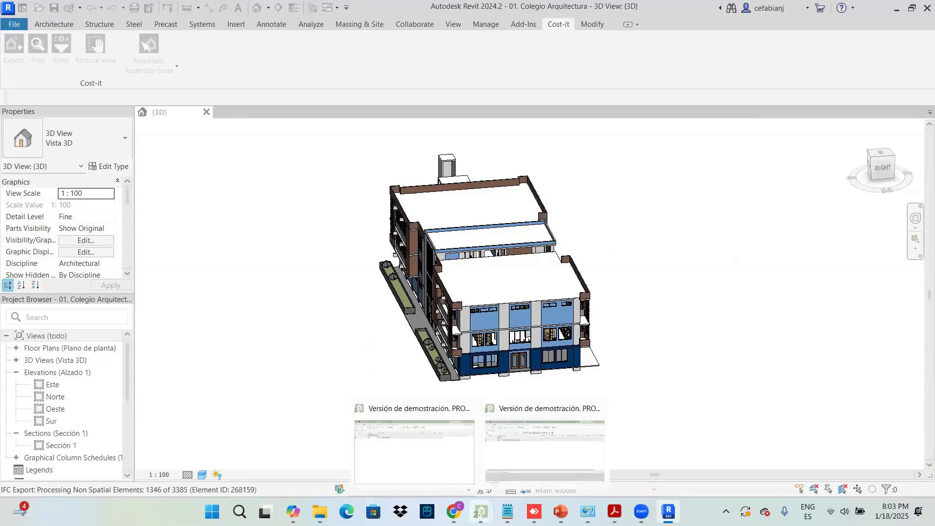
{"action": "left_click", "coordinate": [451, 449]}
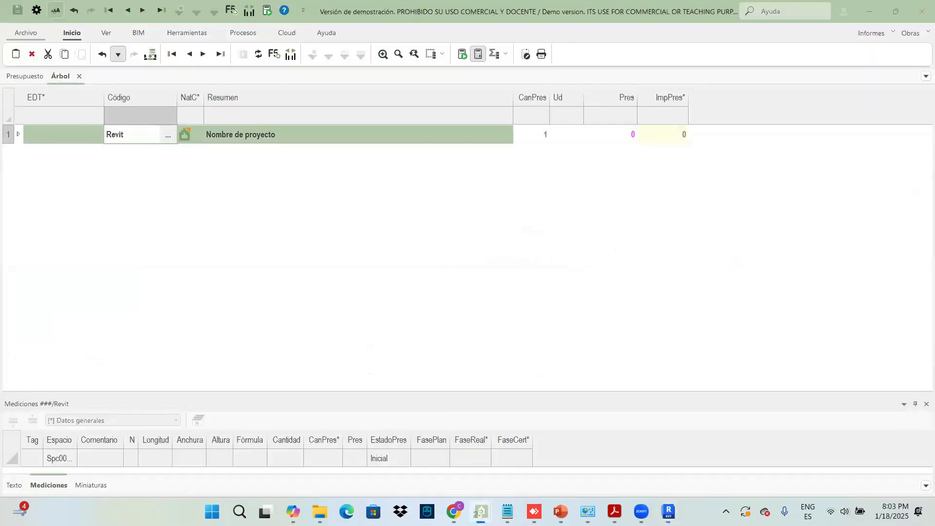
{"action": "left_click", "coordinate": [922, 11]}
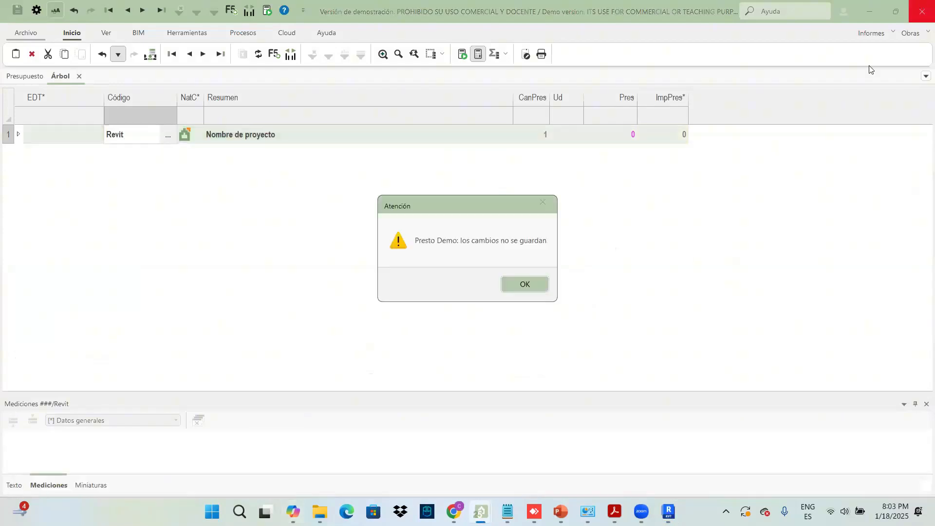
{"action": "left_click", "coordinate": [524, 284]}
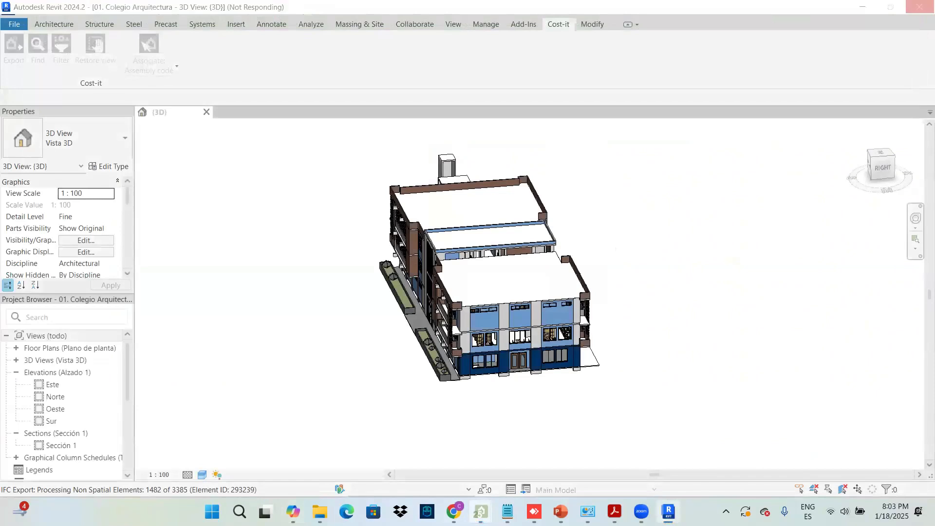
- Close the Colegio Arquitectura budget in Presto, accepting that changes are not saved, and return to the Revit 3D view
{"action": "left_click", "coordinate": [481, 511]}
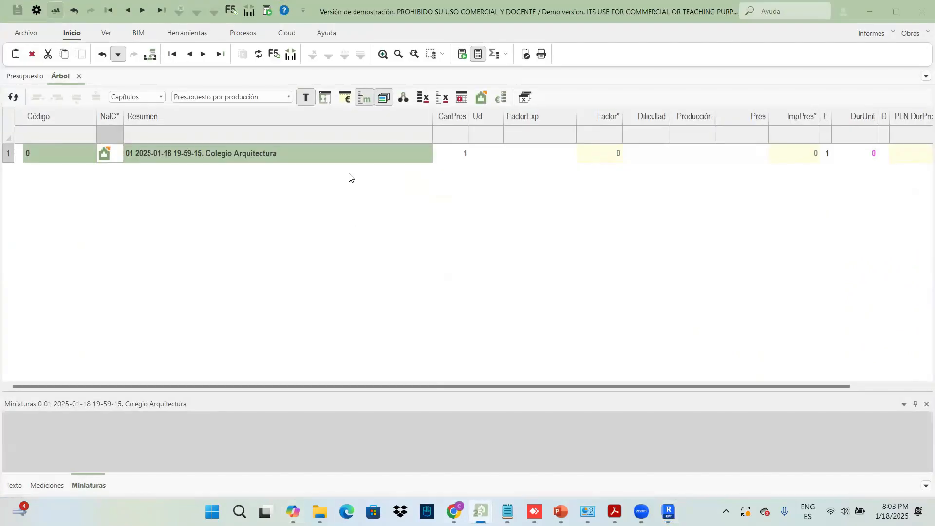
{"action": "left_click", "coordinate": [922, 11]}
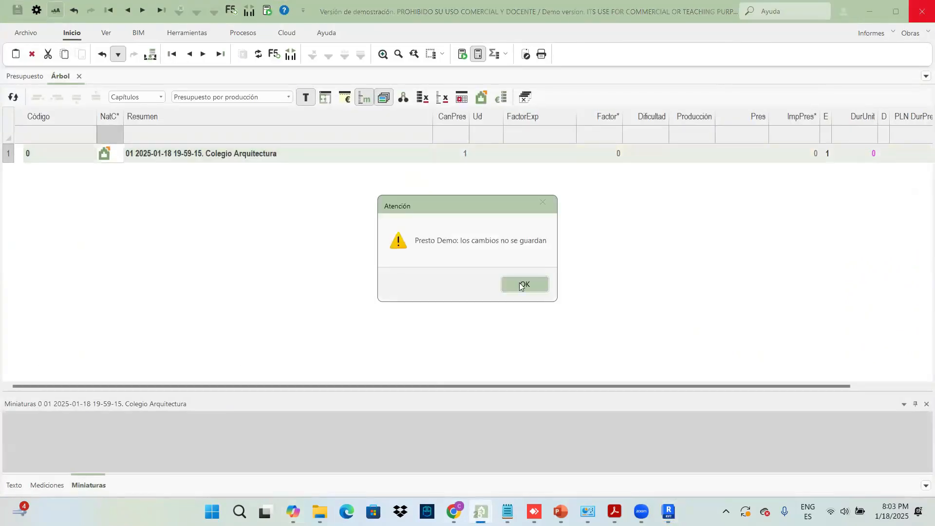
{"action": "left_click", "coordinate": [522, 285]}
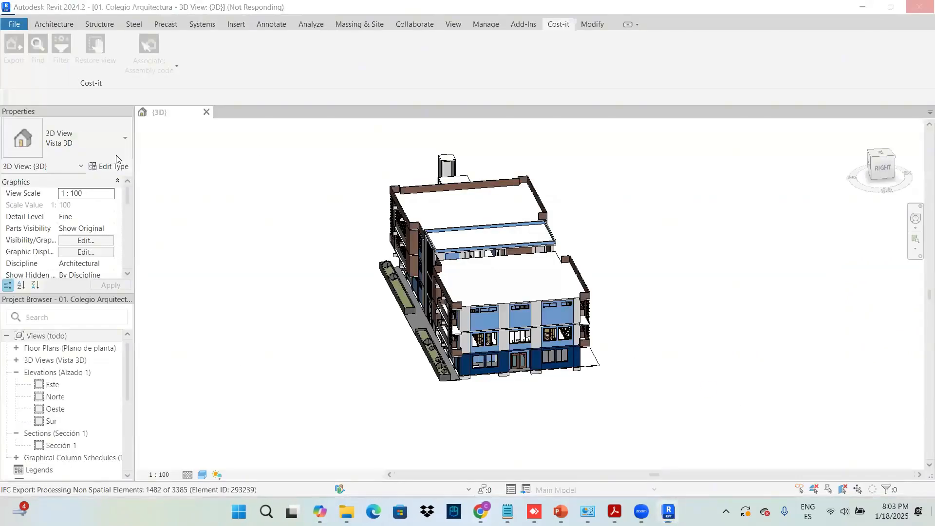
{"action": "key", "text": "super+d"}
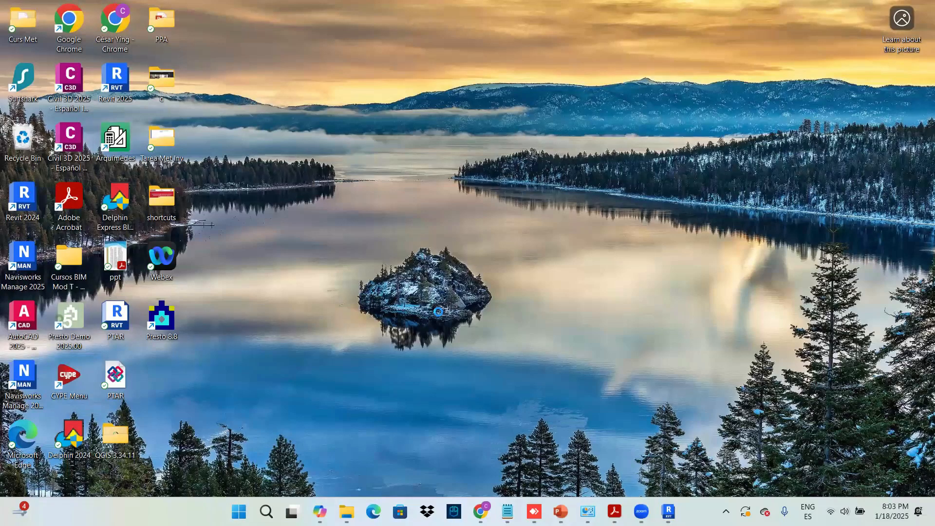
{"action": "left_click", "coordinate": [669, 512]}
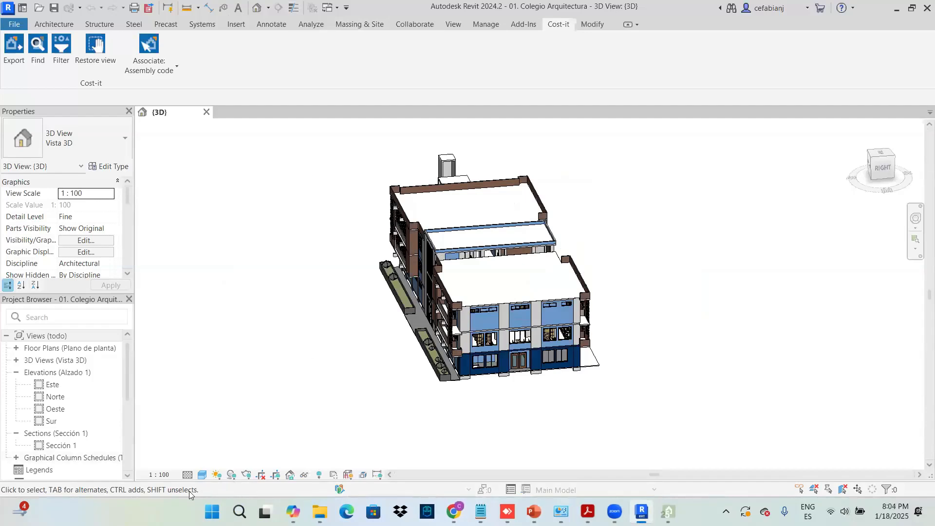
{"action": "scroll", "coordinate": [527, 230], "scroll_direction": "down", "scroll_amount": 1}
{"action": "scroll", "coordinate": [527, 230], "scroll_direction": "up", "scroll_amount": 2}
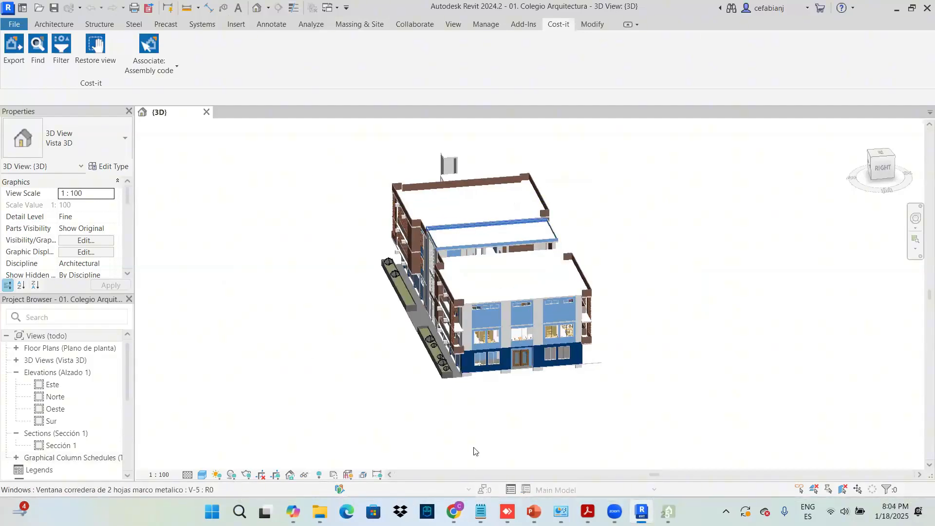
- Check the Ejemplos folder in File Explorer for IFC files and go back to the Revit model
{"action": "mouse_move", "coordinate": [320, 512]}
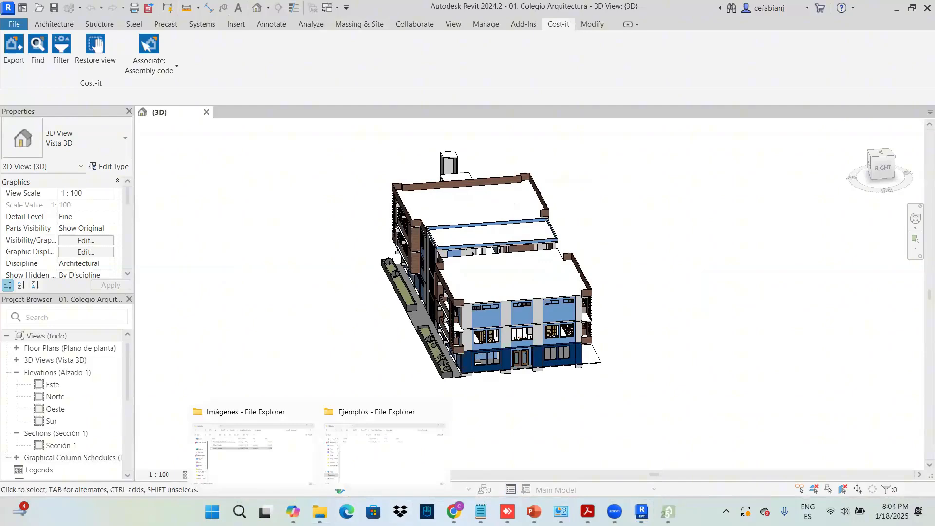
{"action": "left_click", "coordinate": [382, 472]}
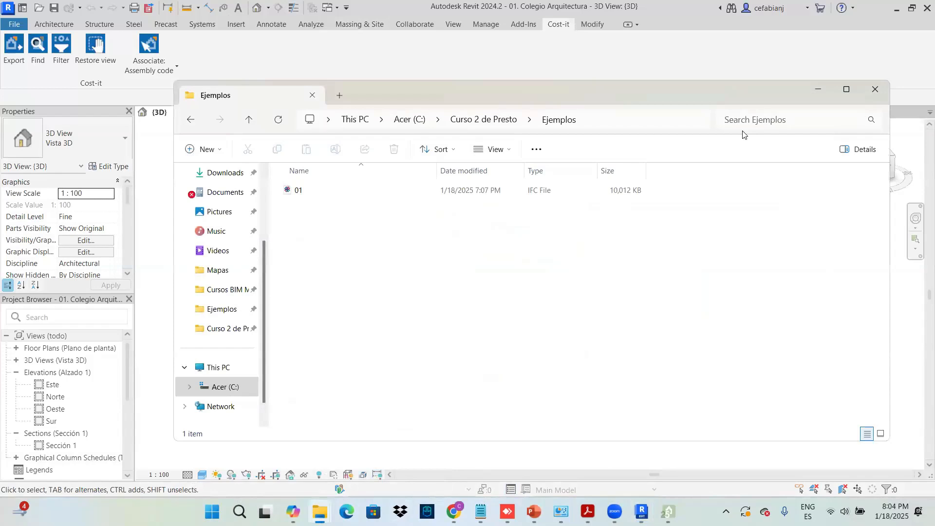
{"action": "key", "text": "alt+Tab"}
{"action": "scroll", "coordinate": [595, 312], "scroll_direction": "down", "scroll_amount": 2}
{"action": "middle_click_drag", "start_coordinate": [610, 290], "coordinate": [547, 330]}
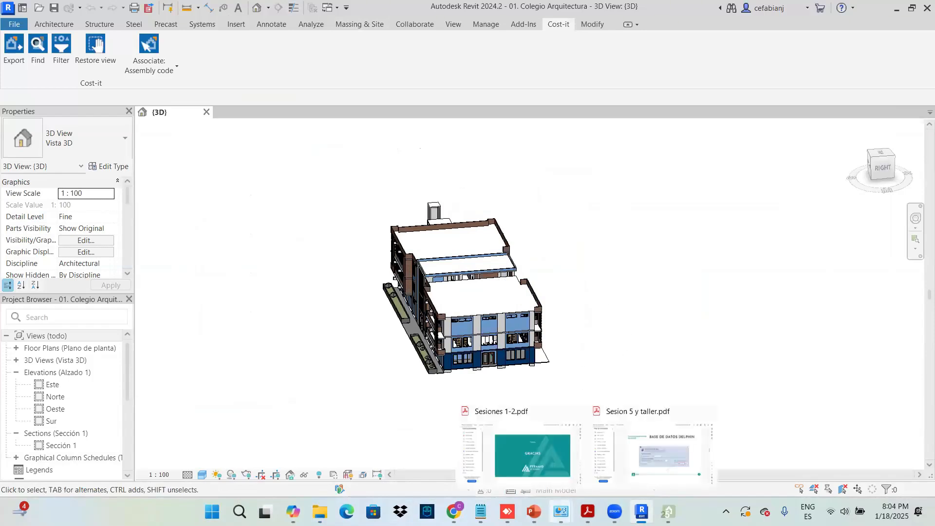
- Look through the Curso 2 de Presto folder and its Ejemplos subfolder for the exported IFC, and return to Revit
{"action": "mouse_move", "coordinate": [320, 511]}
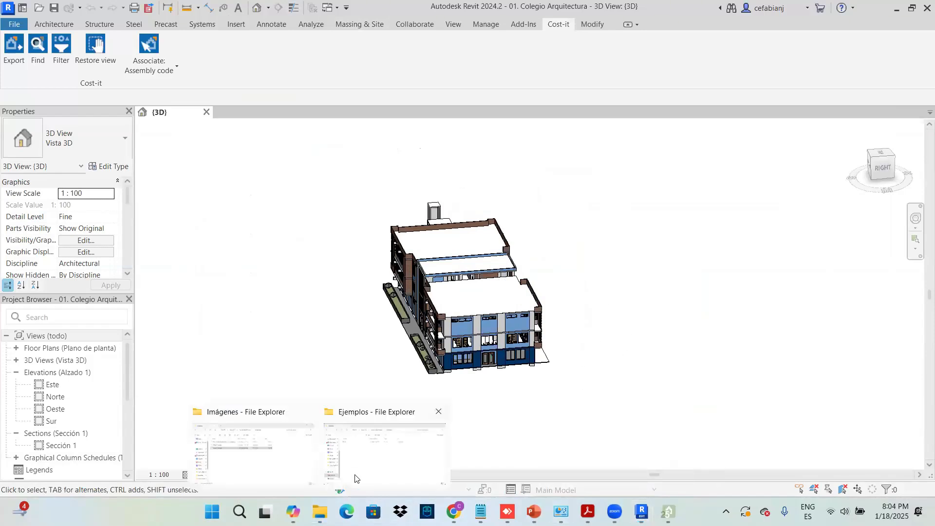
{"action": "left_click", "coordinate": [357, 479]}
{"action": "left_click", "coordinate": [497, 119]}
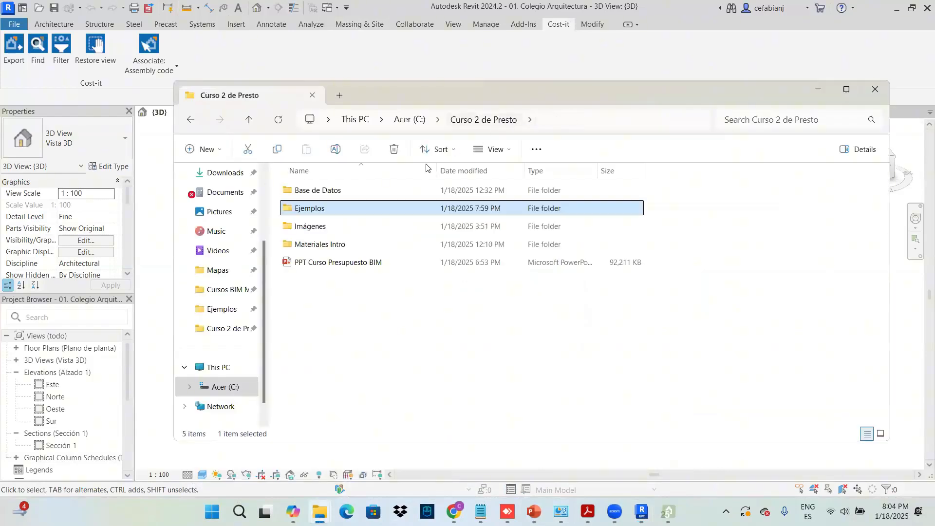
{"action": "double_click", "coordinate": [357, 215]}
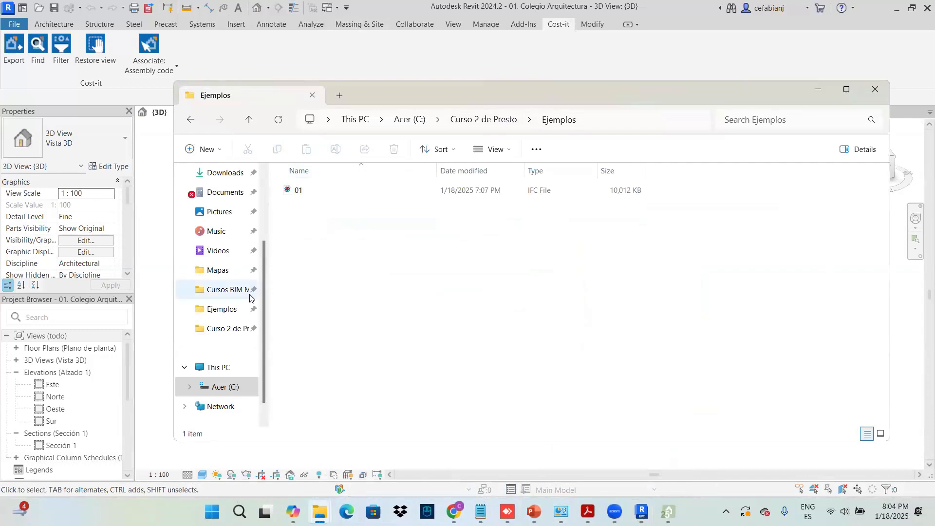
{"action": "left_click", "coordinate": [221, 308]}
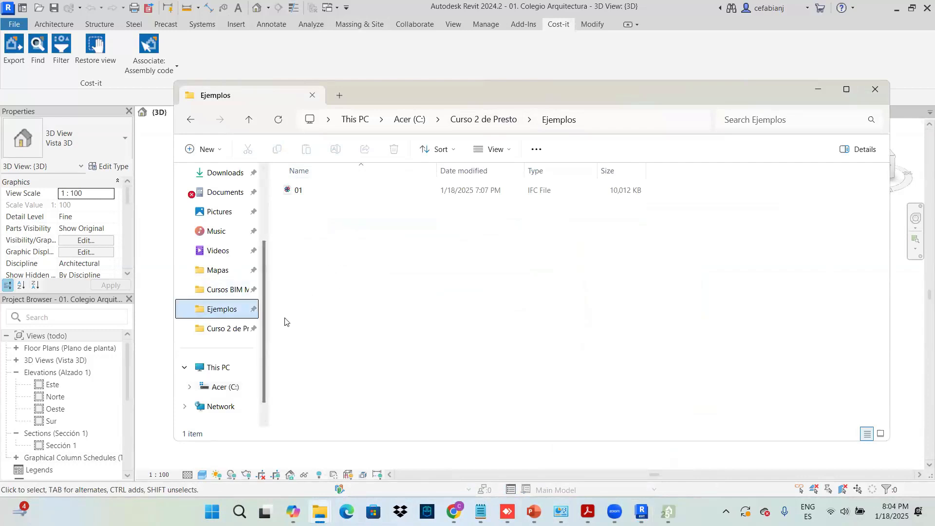
{"action": "left_click", "coordinate": [229, 328]}
{"action": "left_click", "coordinate": [324, 212]}
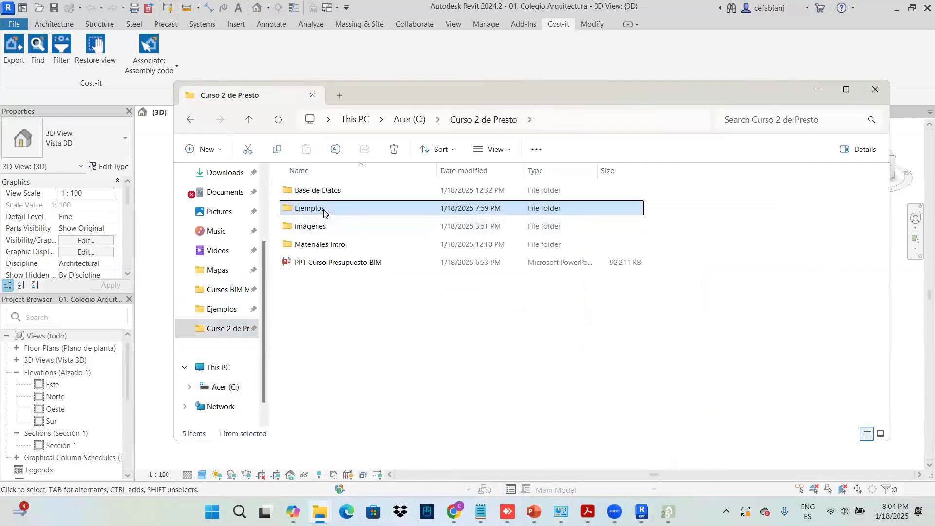
{"action": "double_click", "coordinate": [324, 213]}
{"action": "left_click", "coordinate": [281, 66]}
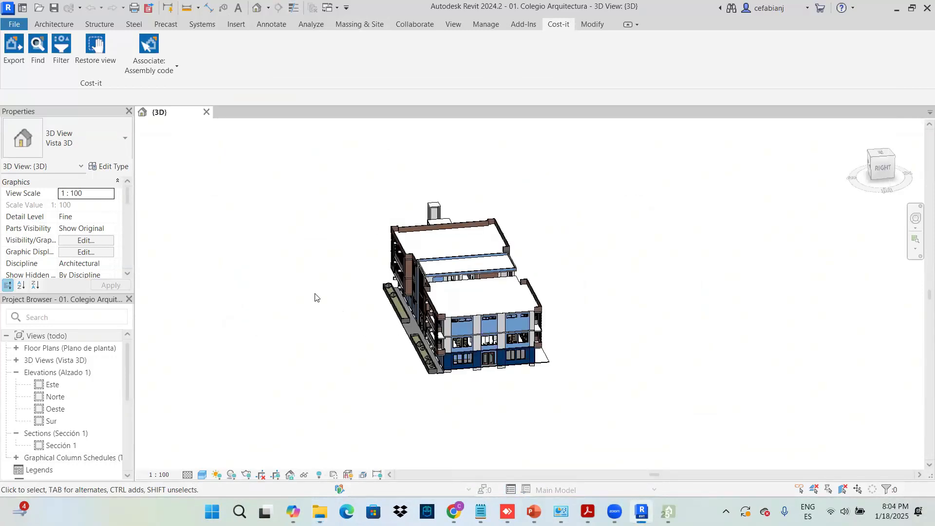
{"action": "scroll", "coordinate": [318, 296], "scroll_direction": "down", "scroll_amount": 1}
{"action": "middle_click_drag", "start_coordinate": [341, 280], "coordinate": [342, 241]}
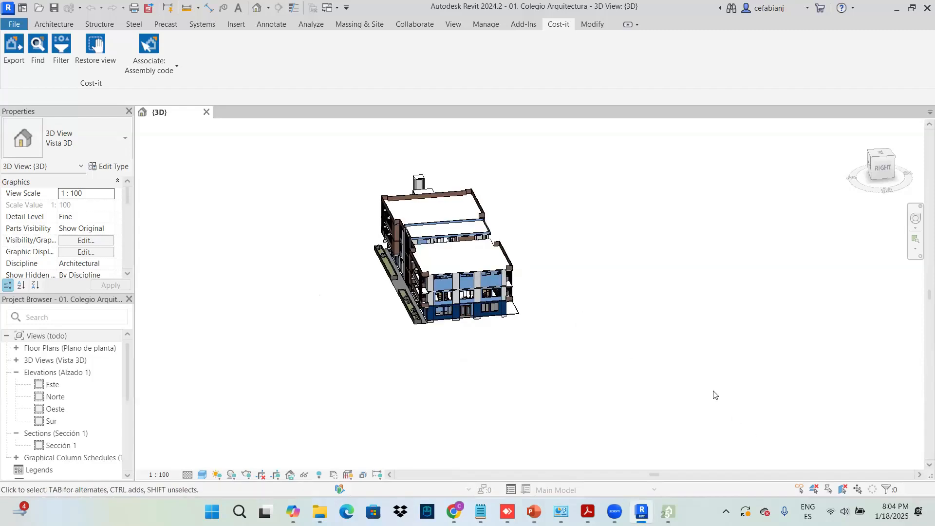
- Start Delphin 2024 from the desktop as administrator and log in with the Administrador account
{"action": "key", "text": "super+d"}
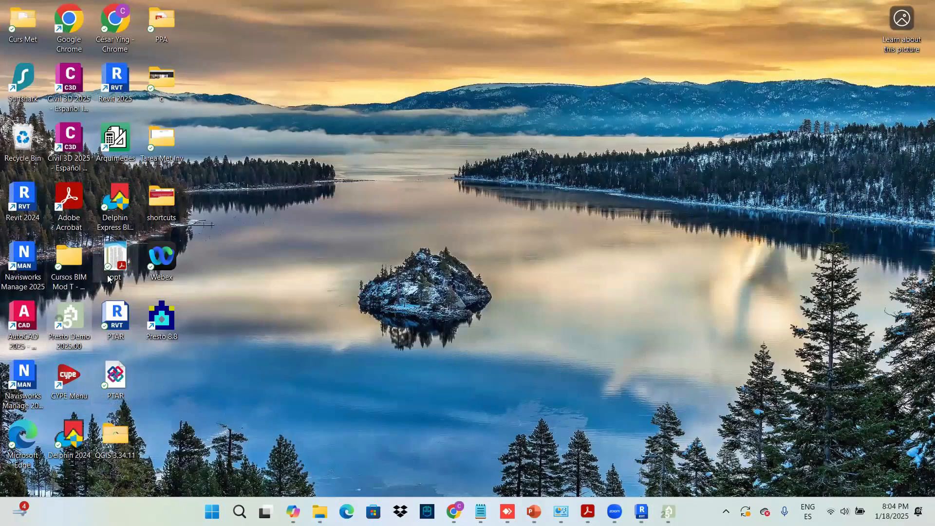
{"action": "right_click", "coordinate": [67, 449]}
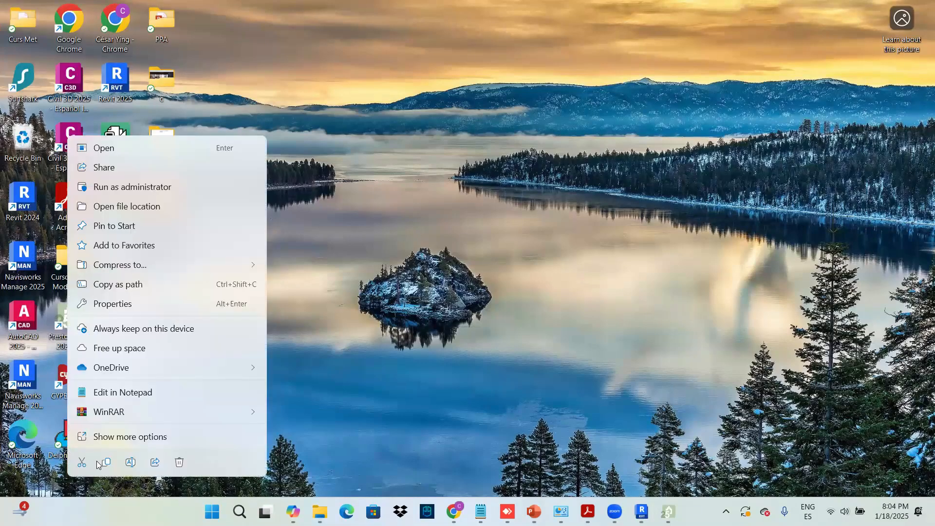
{"action": "right_click", "coordinate": [60, 444]}
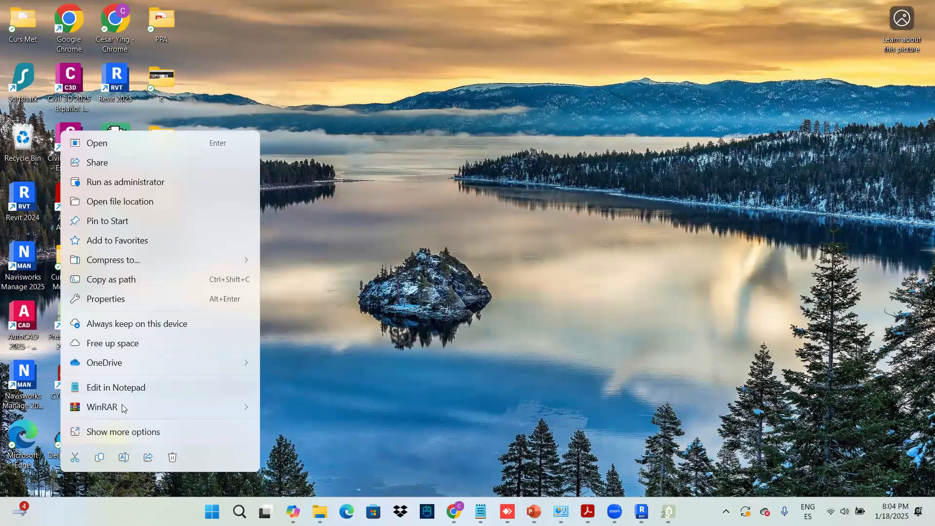
{"action": "left_click", "coordinate": [129, 186]}
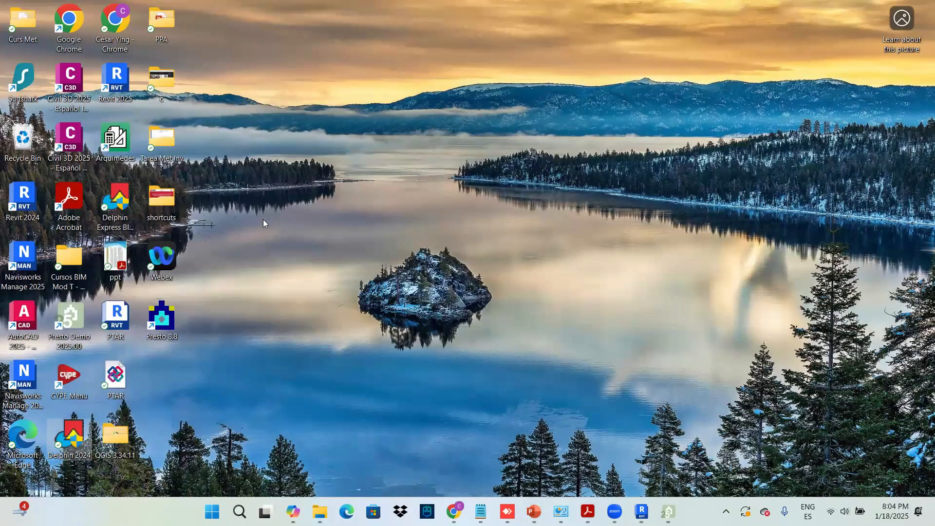
{"action": "left_click", "coordinate": [424, 318]}
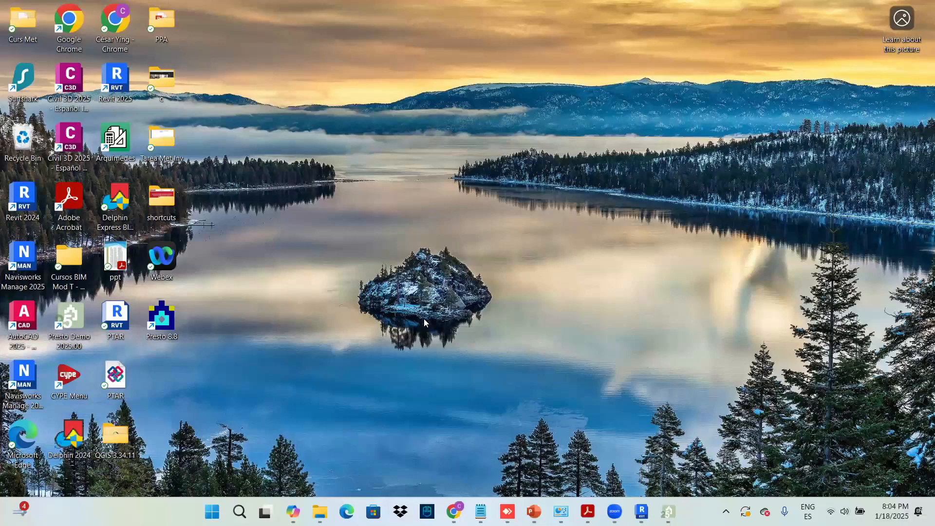
{"action": "left_click", "coordinate": [400, 260]}
{"action": "left_click", "coordinate": [557, 338]}
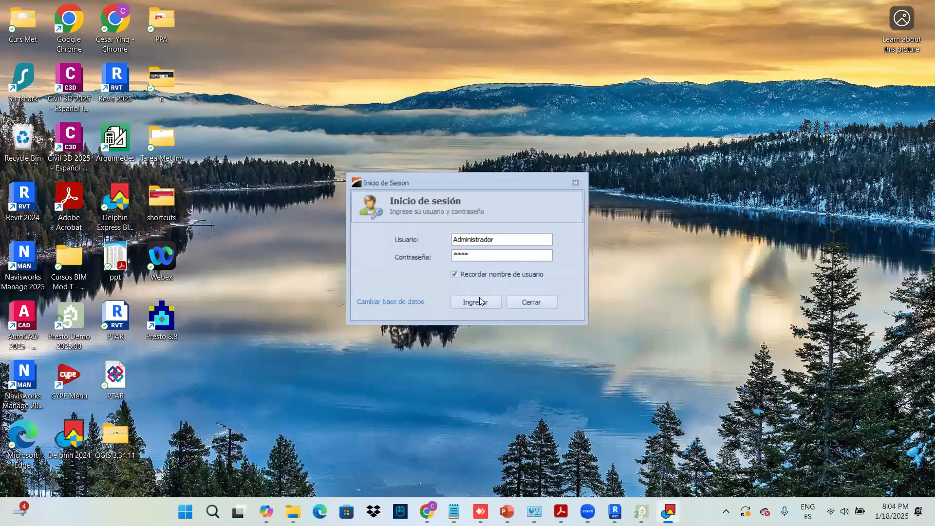
{"action": "key", "text": "Return"}
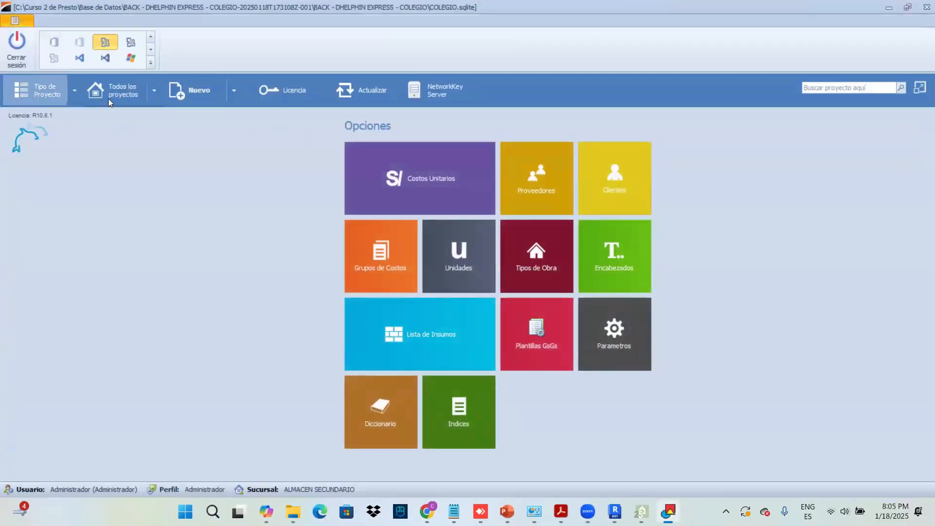
- Open the "INSTALACION, AMPLIACION Y MEJ..." project from the Edificaciones type and switch it to the BIM view
{"action": "left_click", "coordinate": [34, 98]}
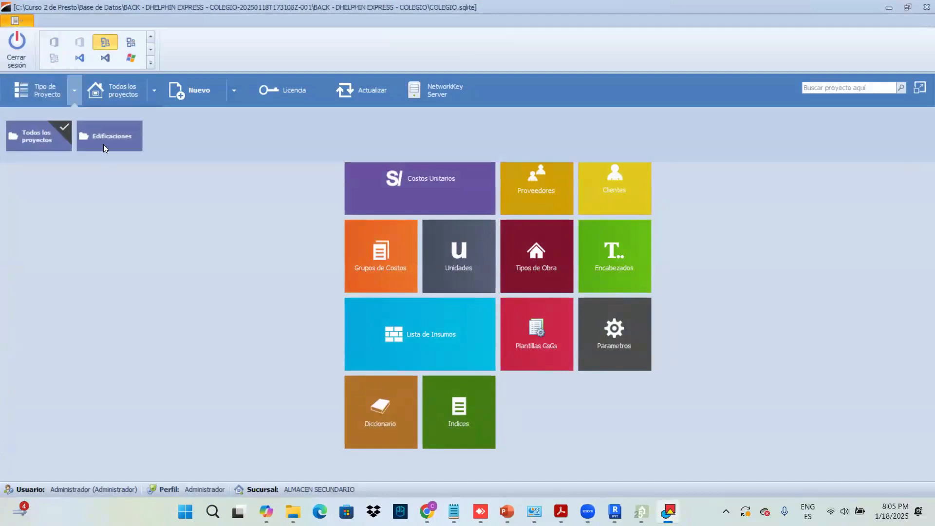
{"action": "left_click", "coordinate": [103, 144]}
{"action": "left_click", "coordinate": [92, 178]}
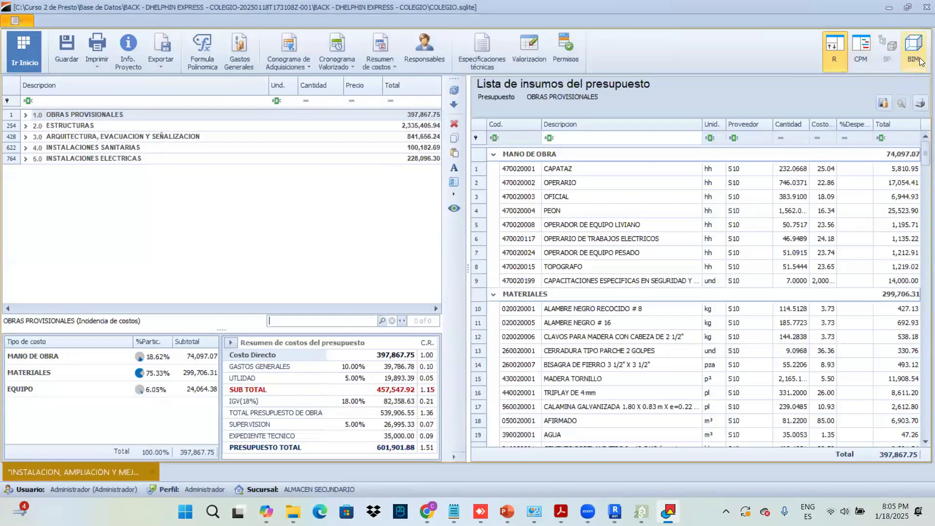
{"action": "left_click", "coordinate": [919, 59]}
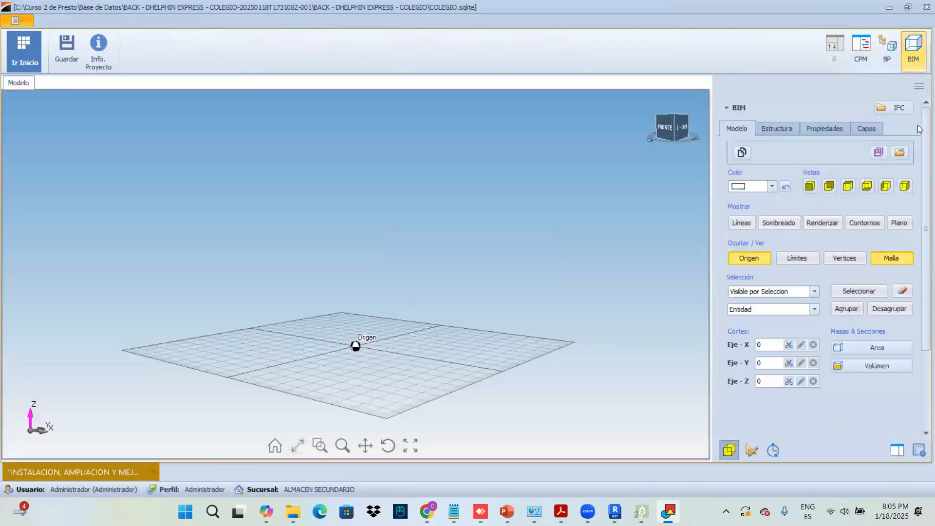
- Load the IFC file 01 from the Ejemplos folder into the project's BIM model
{"action": "left_click", "coordinate": [890, 106]}
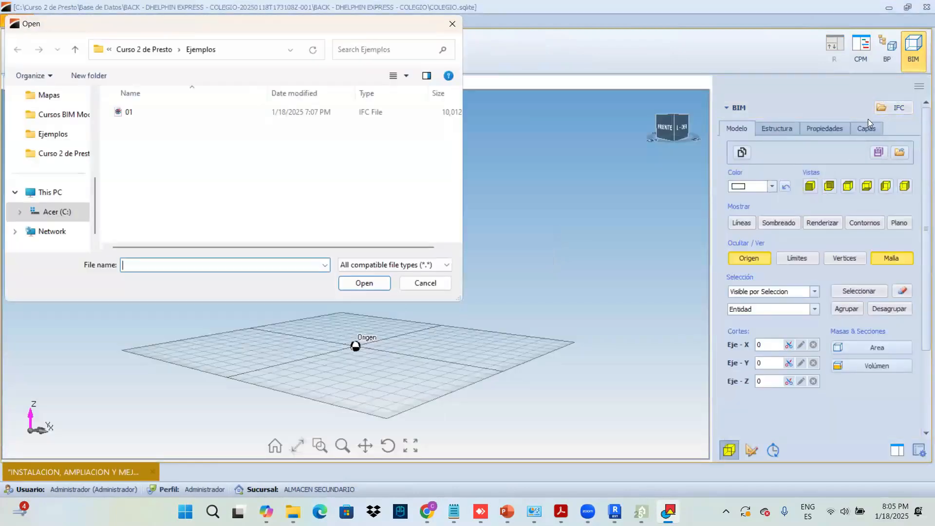
{"action": "left_click", "coordinate": [148, 114]}
{"action": "left_click", "coordinate": [377, 288]}
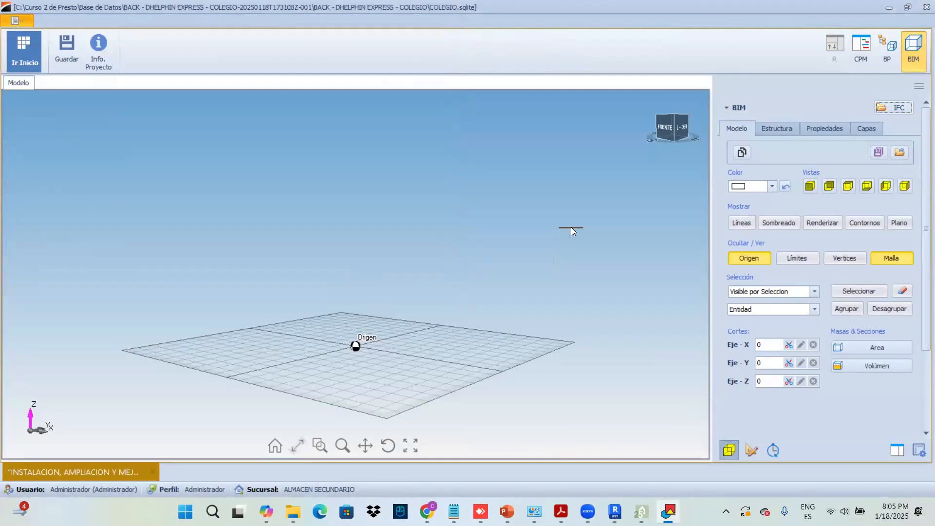
- Select a ground-floor wall on the building's front facade and display its Metrados table, enlarged to show more rows
{"action": "left_click_drag", "start_coordinate": [551, 285], "coordinate": [528, 301]}
{"action": "mouse_move", "coordinate": [626, 309]}
{"action": "left_mouse_down"}
{"action": "mouse_move", "coordinate": [618, 341]}
{"action": "mouse_move", "coordinate": [614, 321]}
{"action": "left_mouse_up"}
{"action": "middle_click_drag", "start_coordinate": [614, 321], "coordinate": [616, 318]}
{"action": "left_click", "coordinate": [535, 270]}
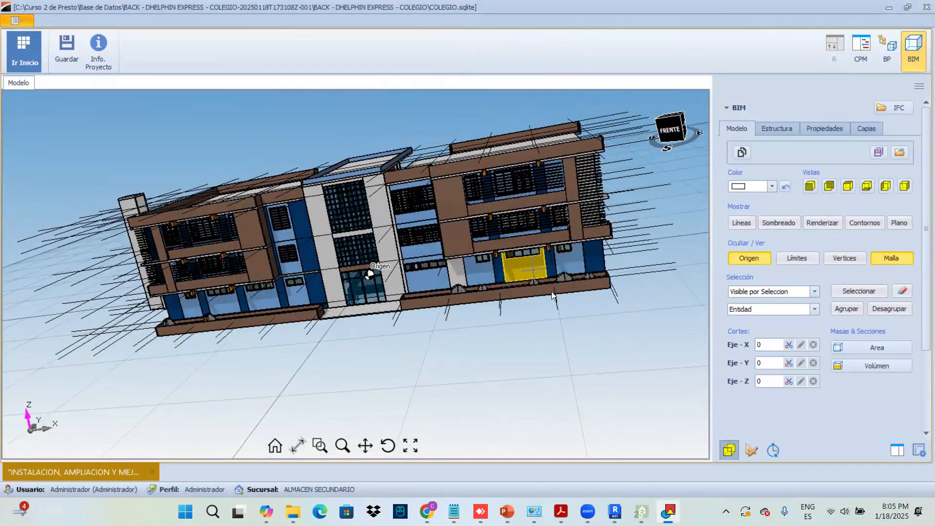
{"action": "left_click", "coordinate": [492, 279]}
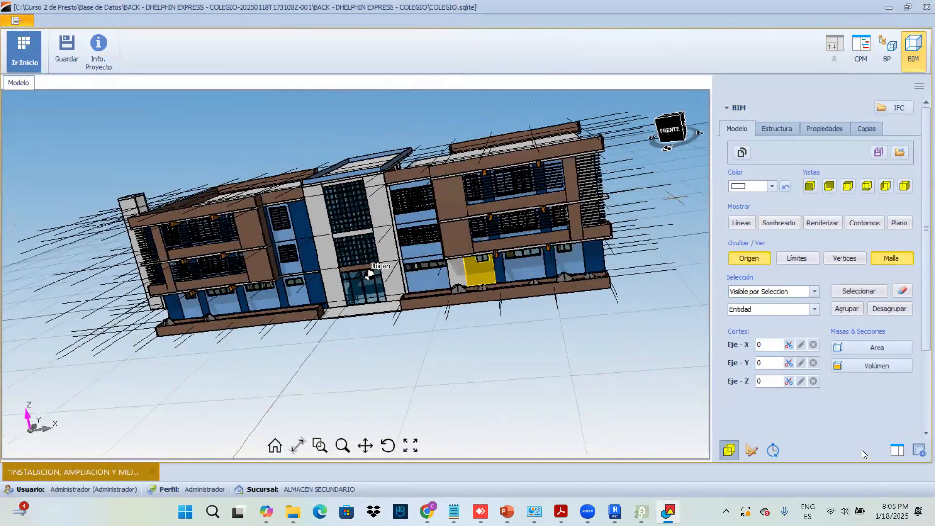
{"action": "left_click", "coordinate": [897, 450]}
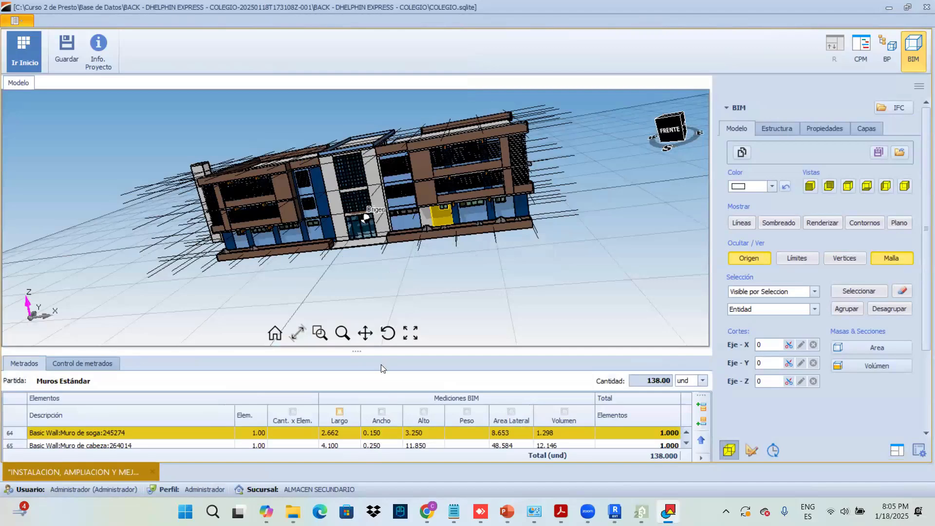
{"action": "left_click_drag", "start_coordinate": [380, 352], "coordinate": [377, 272]}
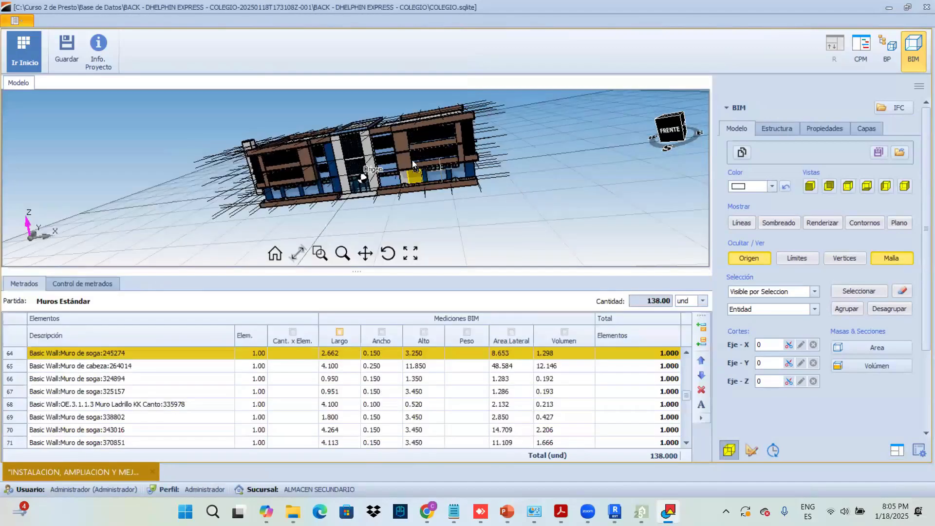
- Examine the BIM measurements of the Muro de cabeza and Muro de soga walls, including the volume and total of wall 325157
{"action": "left_click", "coordinate": [109, 370]}
{"action": "left_click", "coordinate": [109, 382]}
{"action": "left_click", "coordinate": [109, 393]}
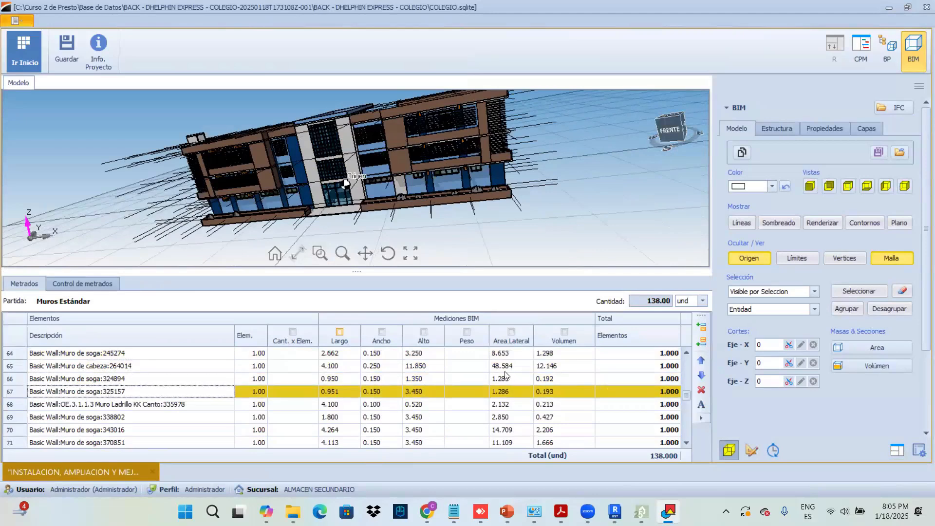
{"action": "left_click", "coordinate": [574, 390]}
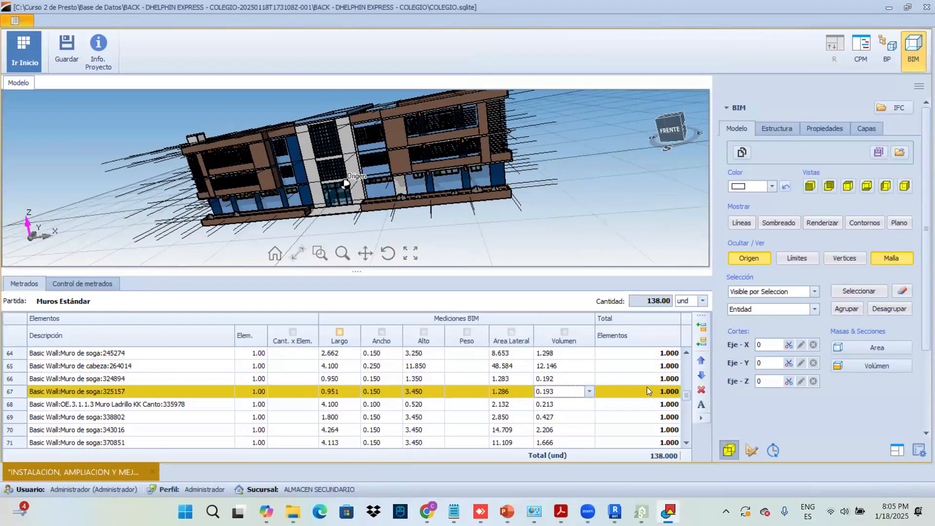
{"action": "left_click", "coordinate": [647, 389]}
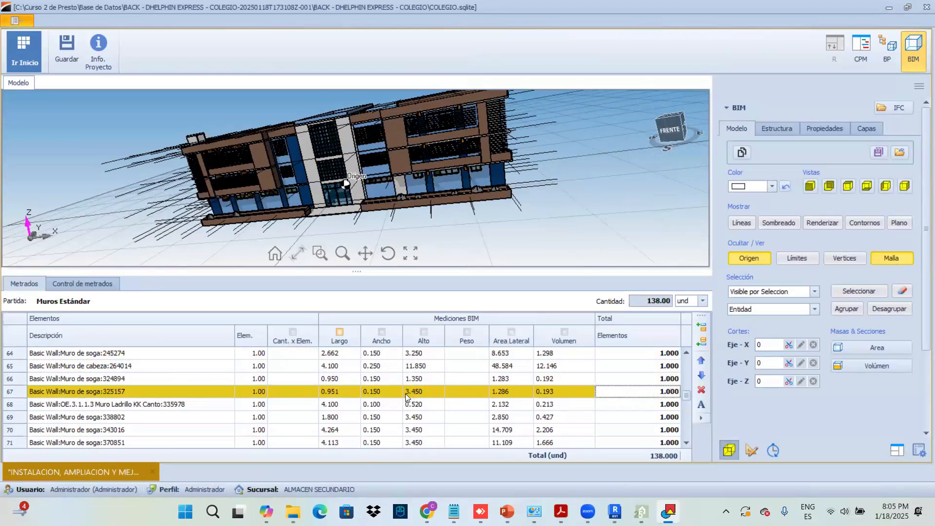
- Check the BIM measurements of a front facade column plate and a brick wall by selecting them in the model
{"action": "left_click", "coordinate": [355, 163]}
{"action": "left_click", "coordinate": [307, 173]}
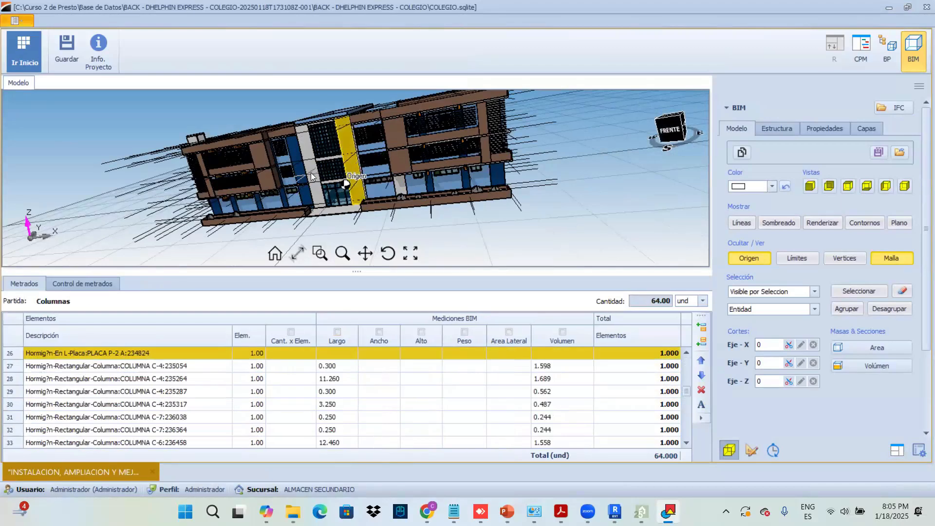
{"action": "left_click", "coordinate": [278, 182]}
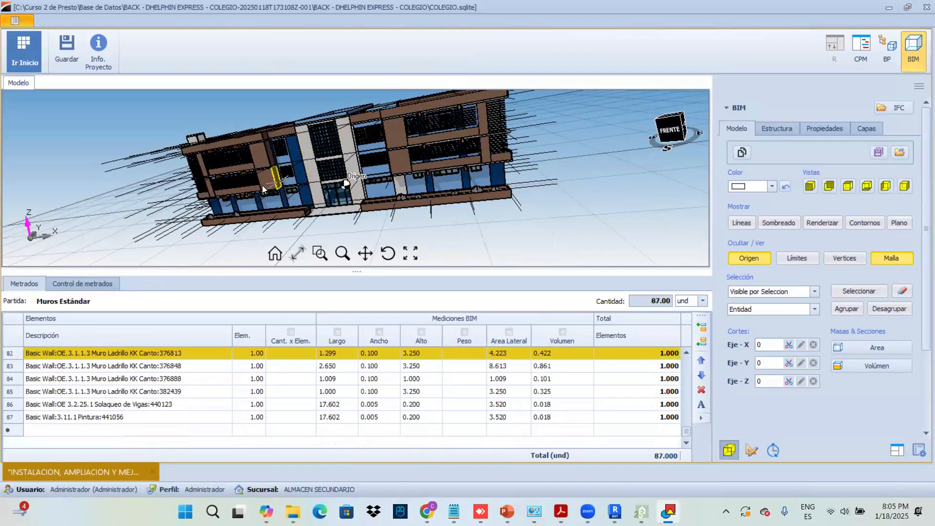
- Switch the project to the CPM view and review the expanded task breakdown of OBRAS PROVISIONALES
{"action": "left_click", "coordinate": [860, 49]}
{"action": "left_click", "coordinate": [26, 115]}
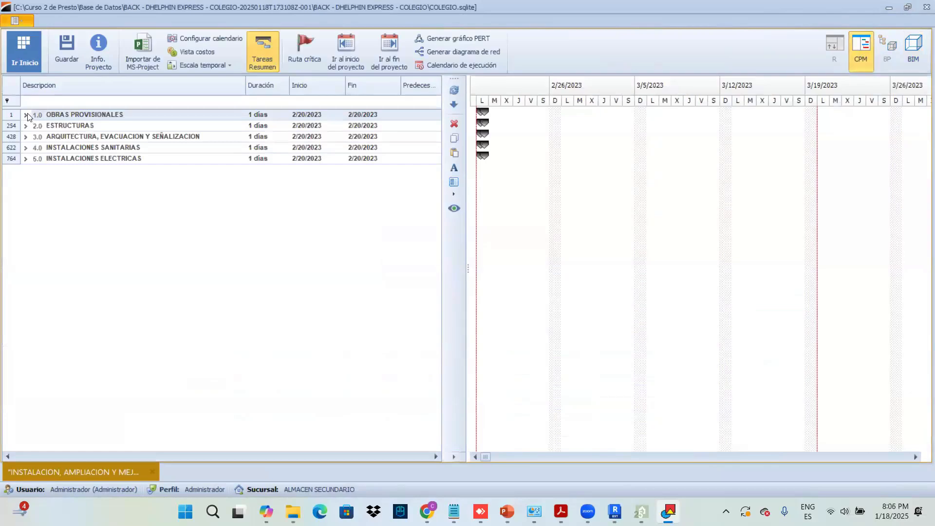
{"action": "scroll", "coordinate": [167, 198], "scroll_direction": "down", "scroll_amount": 20}
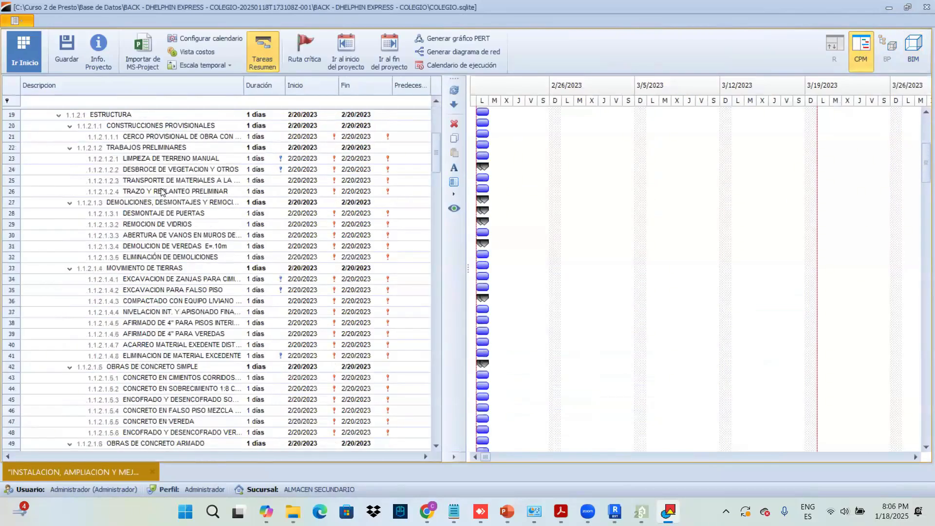
{"action": "scroll", "coordinate": [158, 189], "scroll_direction": "down", "scroll_amount": 20}
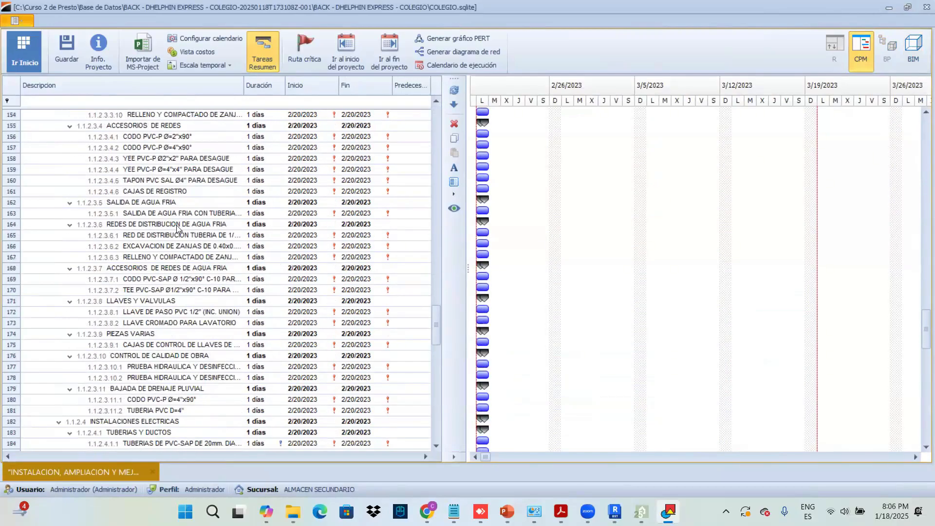
{"action": "scroll", "coordinate": [177, 227], "scroll_direction": "up", "scroll_amount": 16}
{"action": "scroll", "coordinate": [177, 225], "scroll_direction": "up", "scroll_amount": 12}
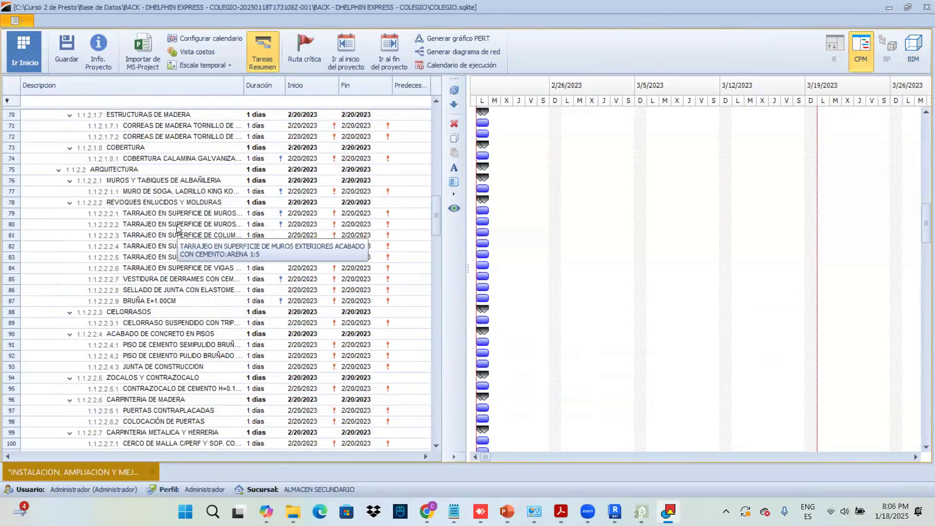
- Switch to the open Presto demo window and close it to return to the Colegio Arquitectura model in Revit
{"action": "mouse_move", "coordinate": [641, 511]}
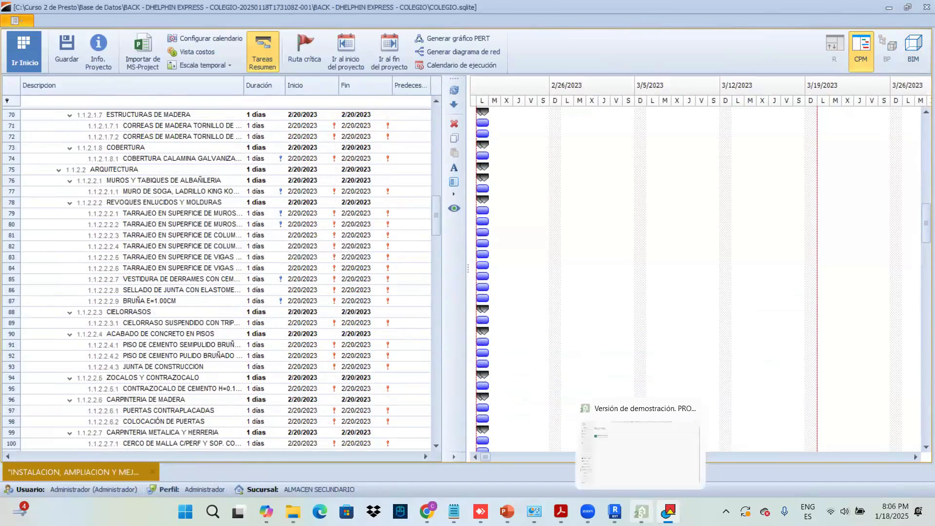
{"action": "left_click", "coordinate": [640, 482]}
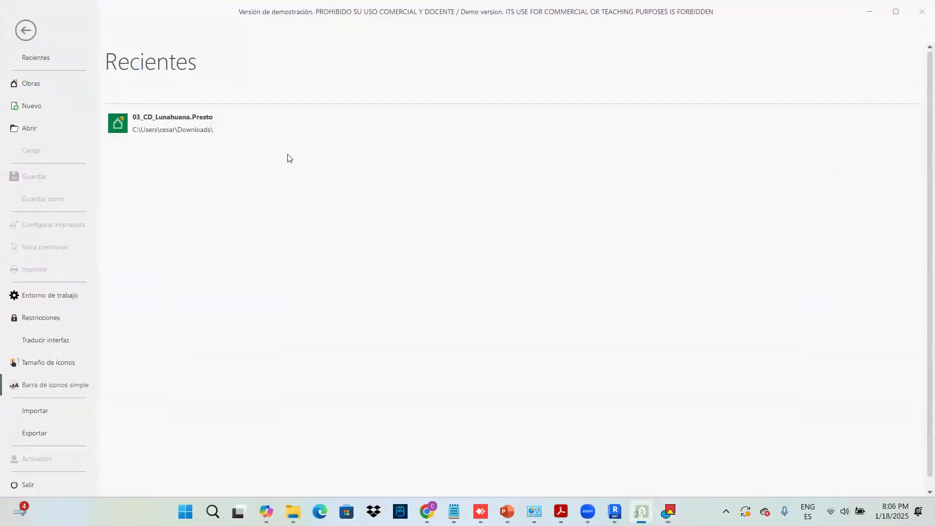
{"action": "left_click", "coordinate": [918, 18]}
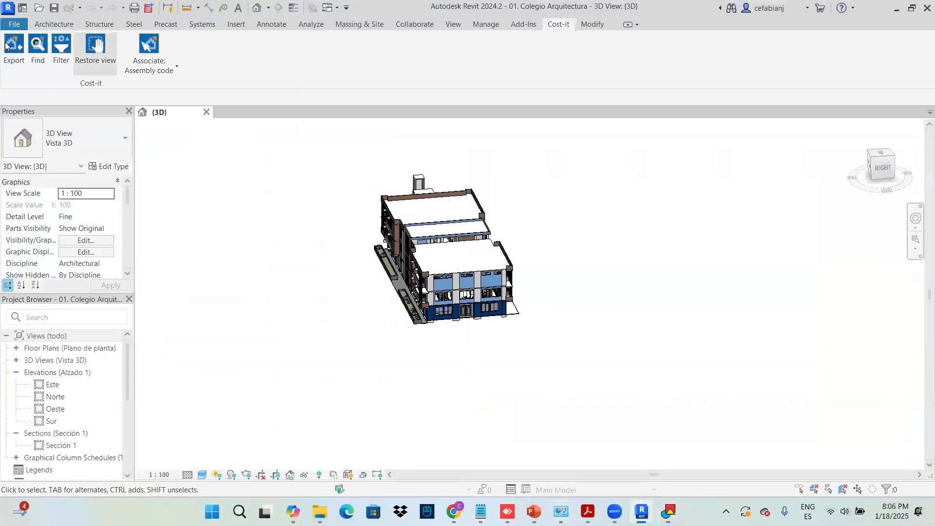
- Export the Colegio Arquitectura model with Cost-it as a Presto file in the Colegio planos folder, keeping the suggested file name
{"action": "left_click", "coordinate": [6, 47]}
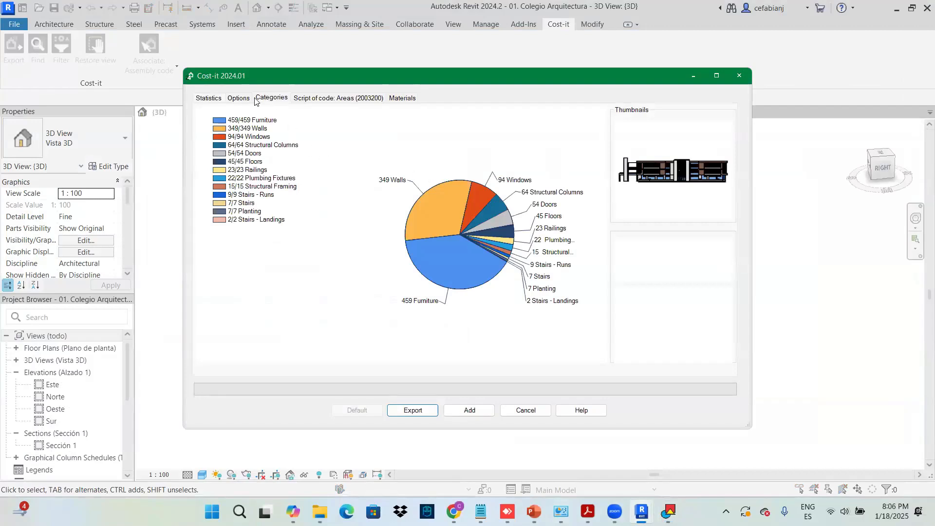
{"action": "left_click", "coordinate": [271, 98]}
{"action": "left_click", "coordinate": [239, 98]}
{"action": "left_click", "coordinate": [208, 98]}
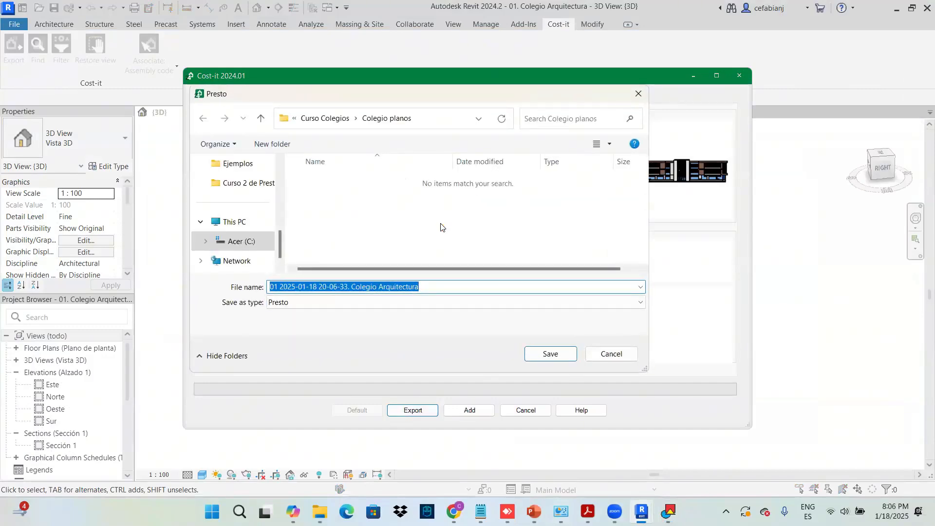
{"action": "left_click", "coordinate": [542, 358]}
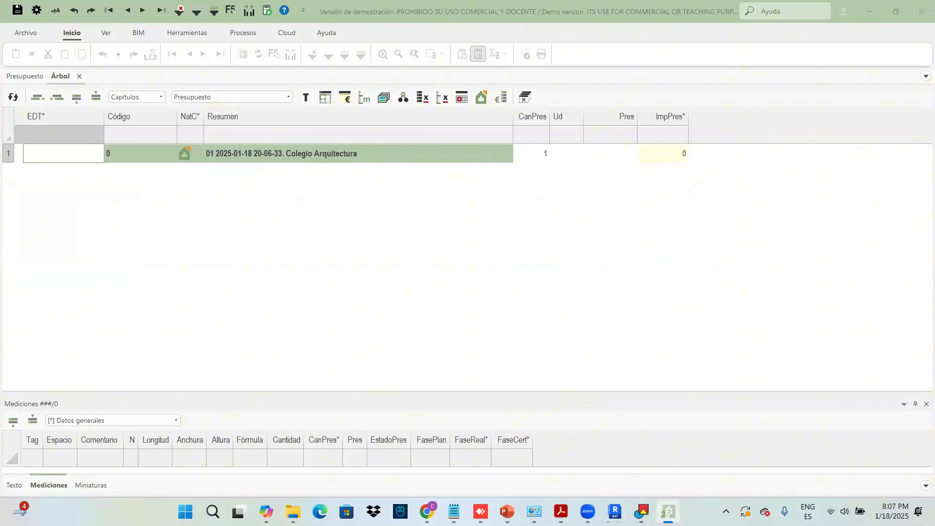
- Monitor the Cost-it export by alternating between the Presto budget and the Revit progress window
{"action": "mouse_move", "coordinate": [615, 511]}
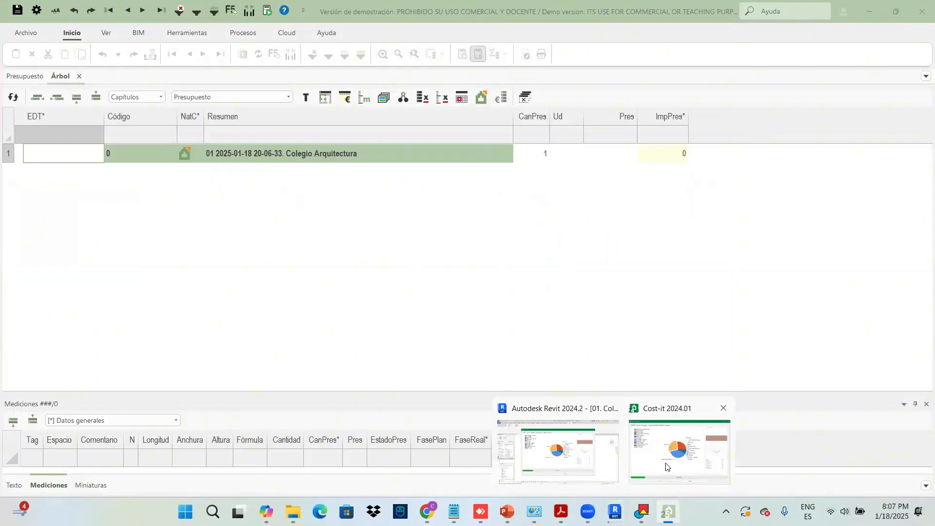
{"action": "left_click", "coordinate": [544, 450]}
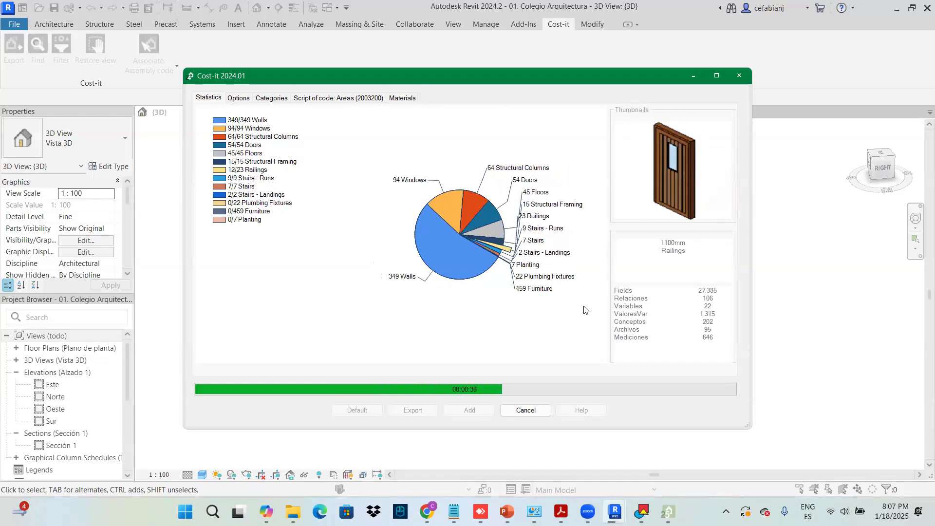
{"action": "left_click", "coordinate": [668, 512]}
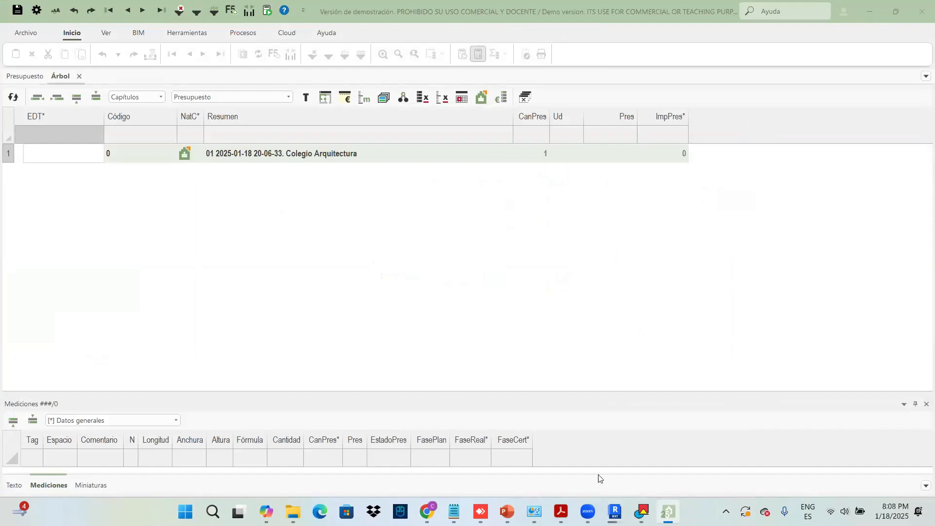
{"action": "mouse_move", "coordinate": [615, 511]}
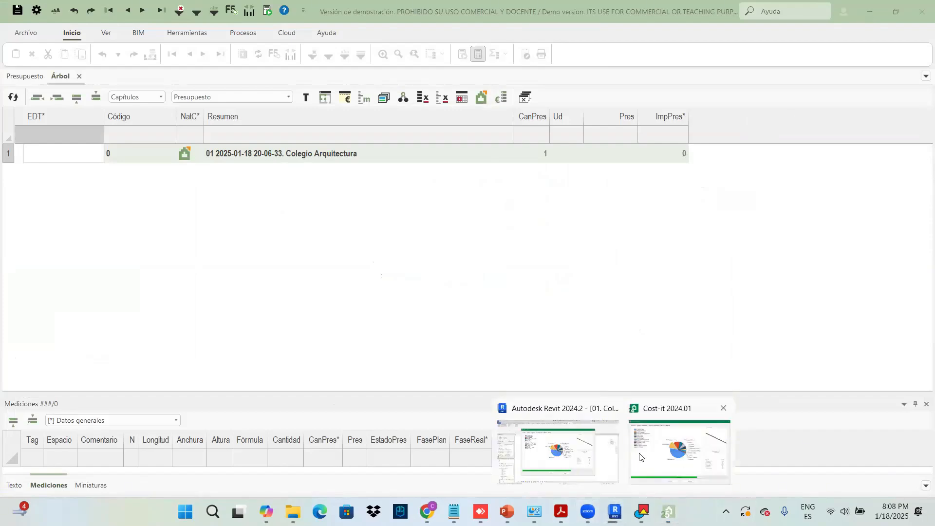
{"action": "left_click", "coordinate": [560, 463]}
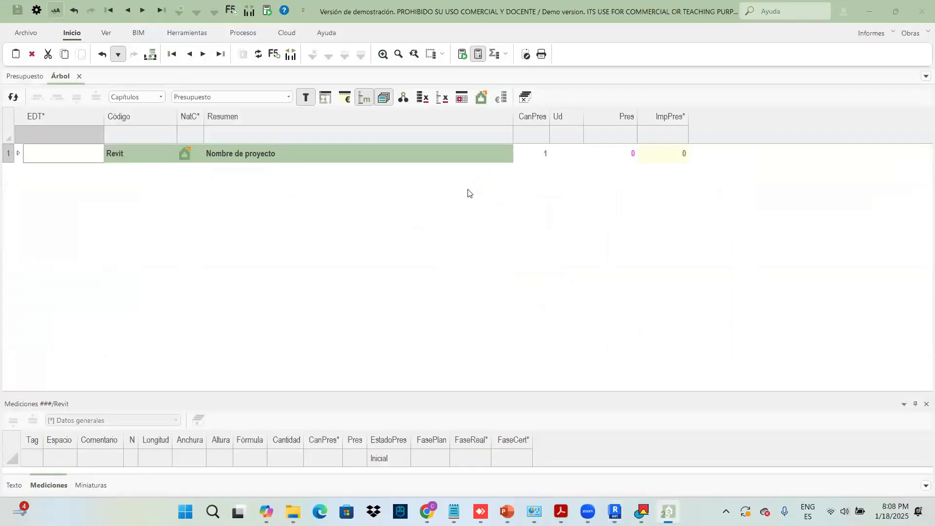
- Expand the Nombre de proyecto budget in Presto and place it side by side with the Revit 3D view, framing the building's entrance facade
{"action": "double_click", "coordinate": [142, 156]}
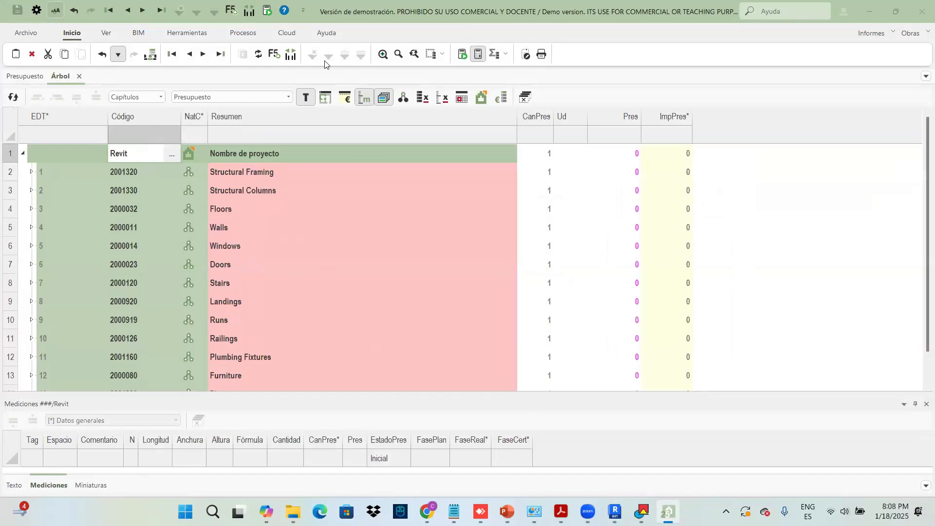
{"action": "key", "text": "super+Right"}
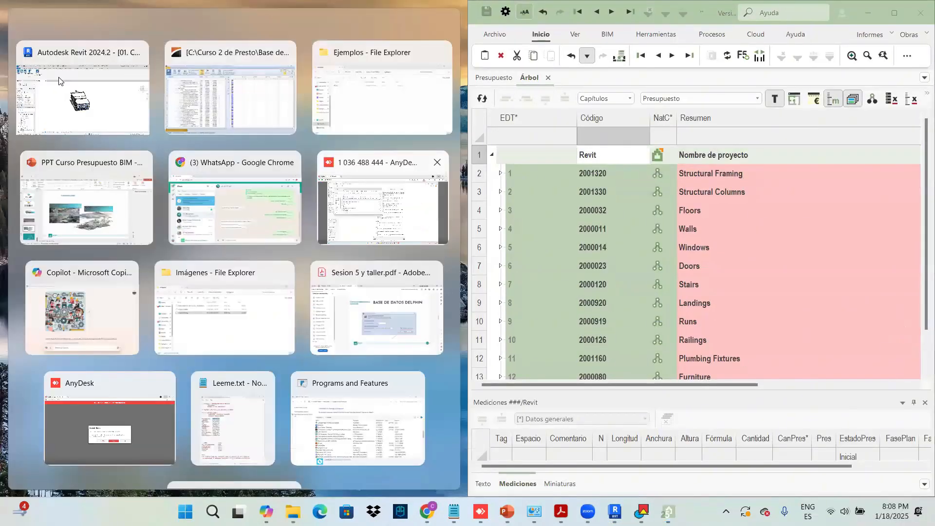
{"action": "left_click", "coordinate": [63, 84]}
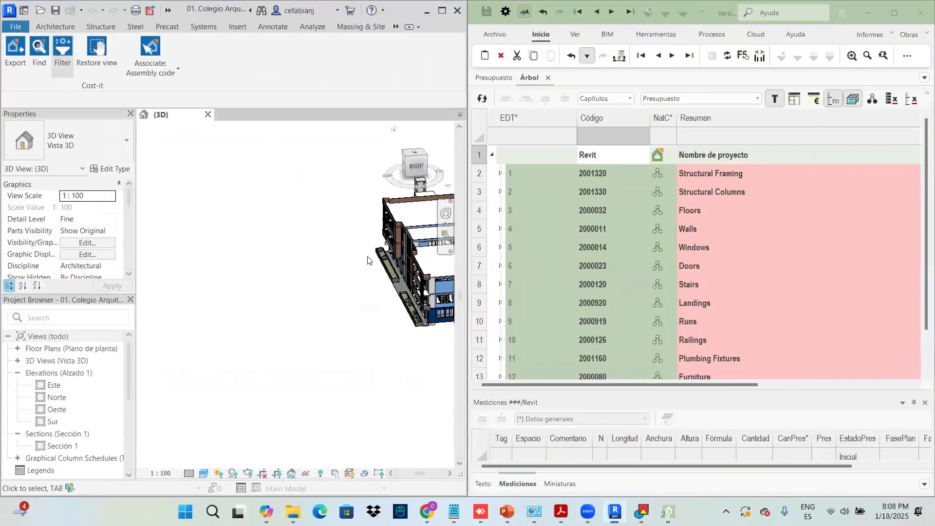
{"action": "scroll", "coordinate": [343, 336], "scroll_direction": "up", "scroll_amount": 1}
{"action": "middle_click_drag", "start_coordinate": [382, 289], "coordinate": [192, 329]}
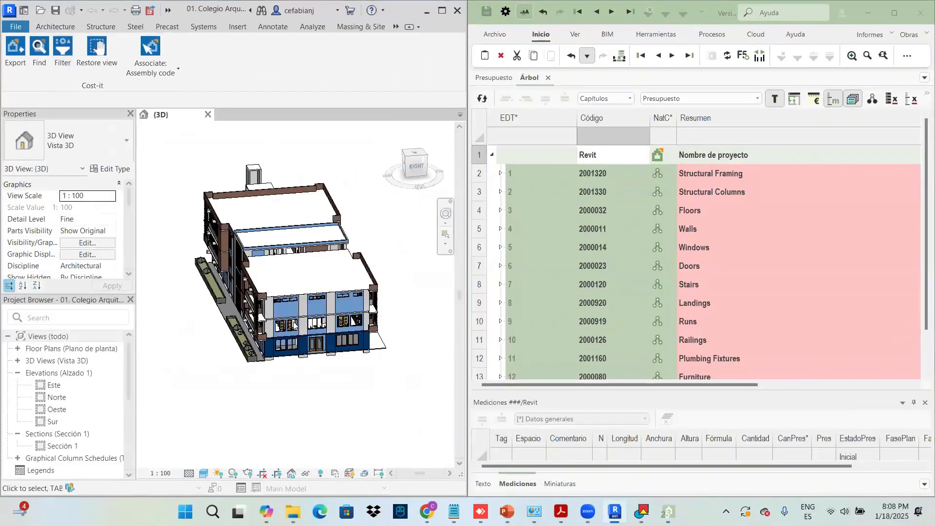
{"action": "scroll", "coordinate": [296, 319], "scroll_direction": "up", "scroll_amount": 5}
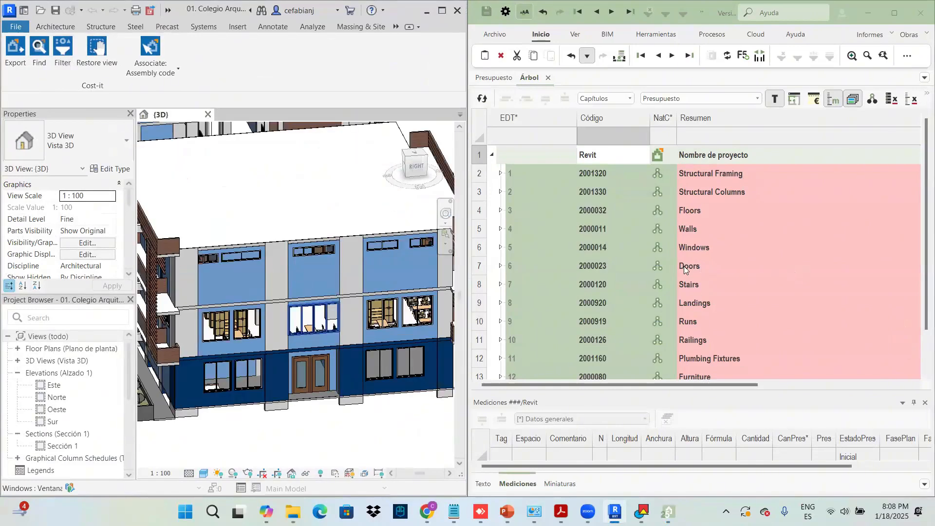
- Expand the Walls chapter in the Presto budget tree and review its wall types
{"action": "left_click", "coordinate": [684, 266]}
{"action": "left_click", "coordinate": [699, 250]}
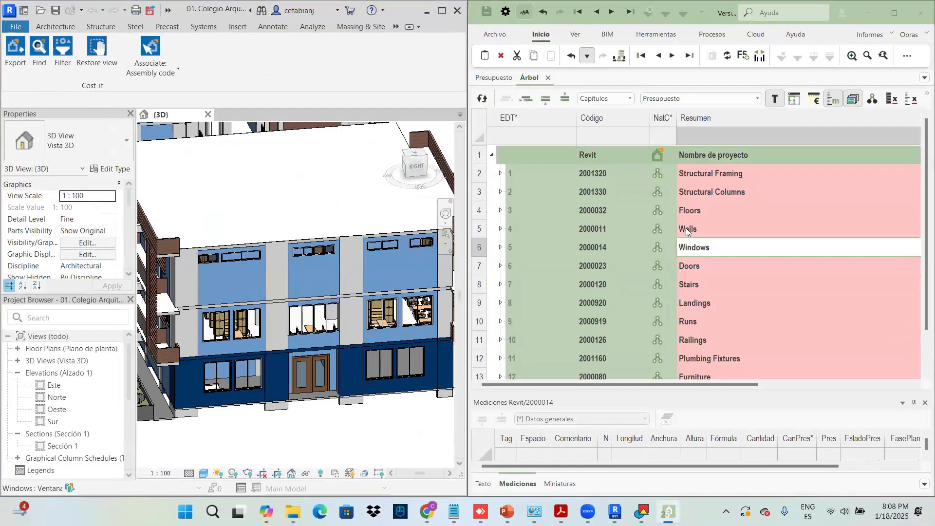
{"action": "left_click", "coordinate": [686, 230]}
{"action": "key", "text": "ctrl+plus"}
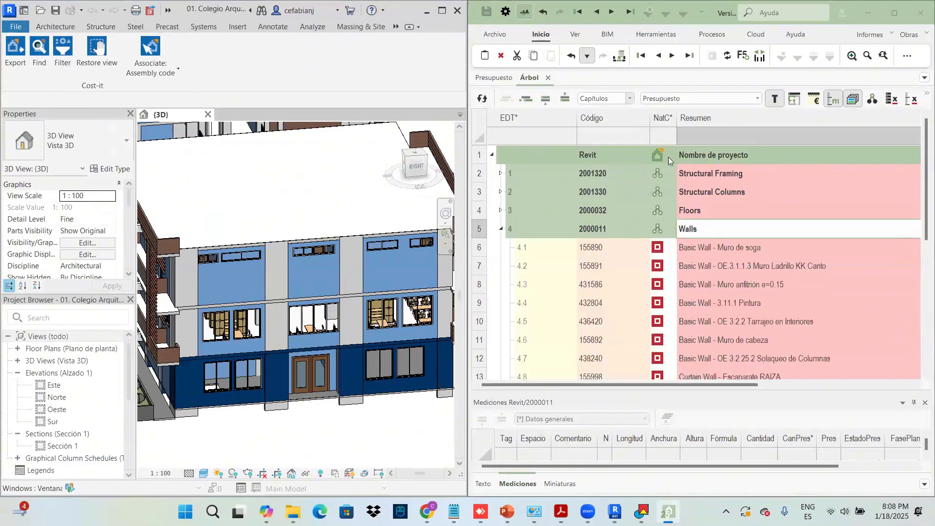
{"action": "scroll", "coordinate": [704, 251], "scroll_direction": "down", "scroll_amount": 1}
{"action": "scroll", "coordinate": [718, 265], "scroll_direction": "down", "scroll_amount": 1}
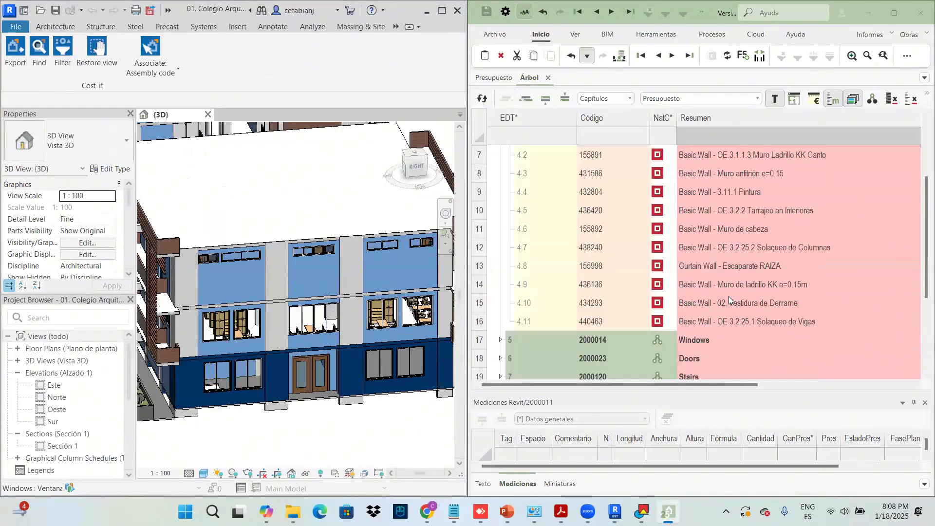
- Select the "Muro de ladrillo KK e=0.15m" walls in the Revit model from Presto, and pick the Escaparate RAIZA curtain wall in Revit
{"action": "left_click", "coordinate": [694, 286]}
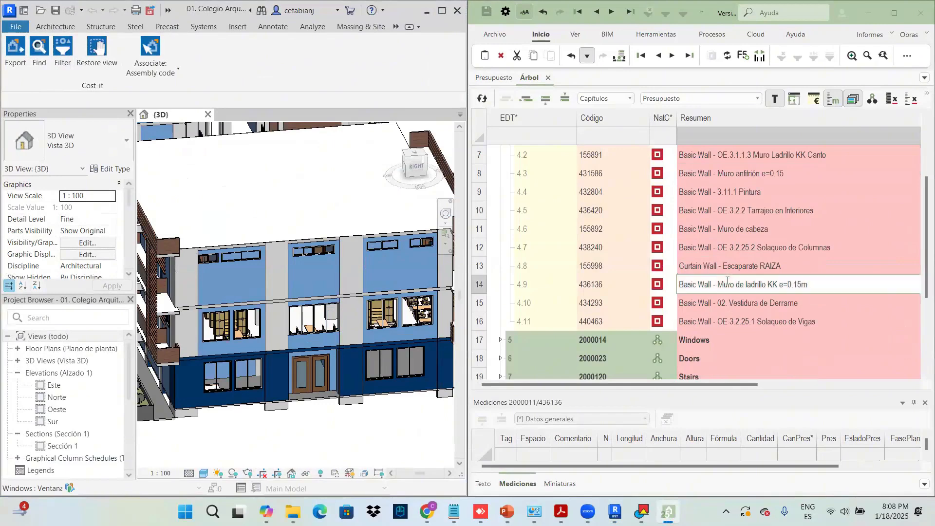
{"action": "right_click", "coordinate": [698, 289]}
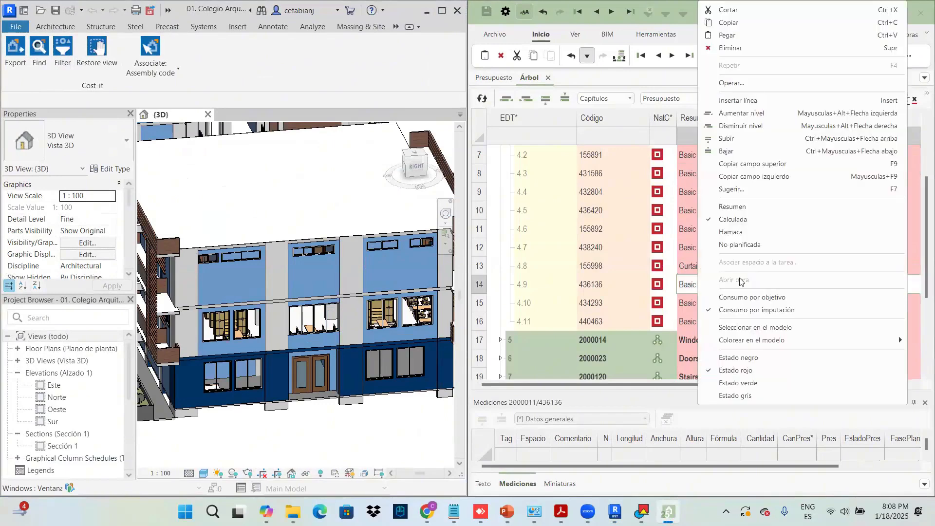
{"action": "left_click", "coordinate": [758, 328]}
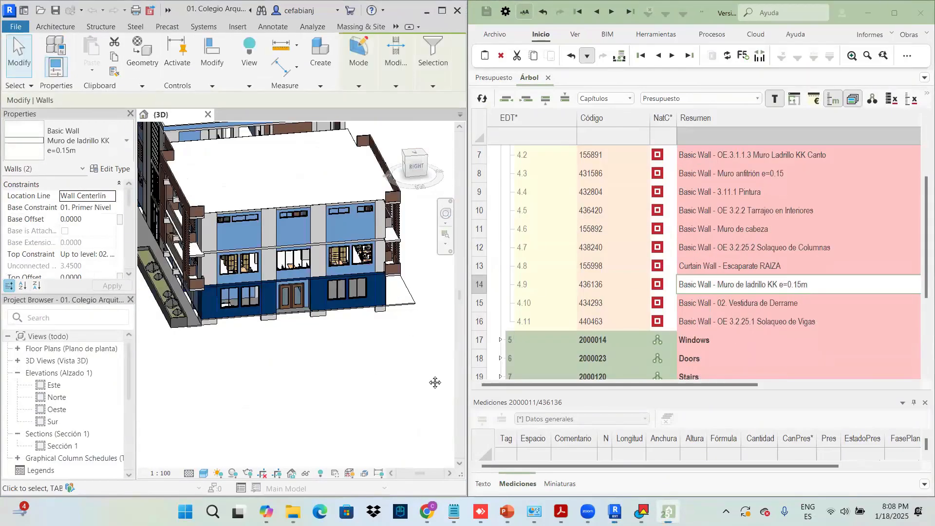
{"action": "middle_click_drag", "start_coordinate": [248, 236], "coordinate": [256, 308]}
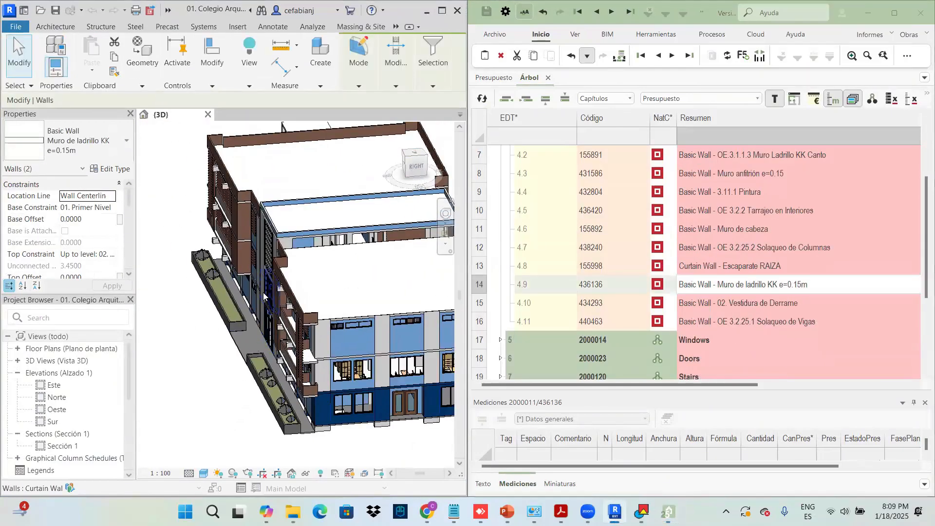
{"action": "left_click", "coordinate": [264, 292]}
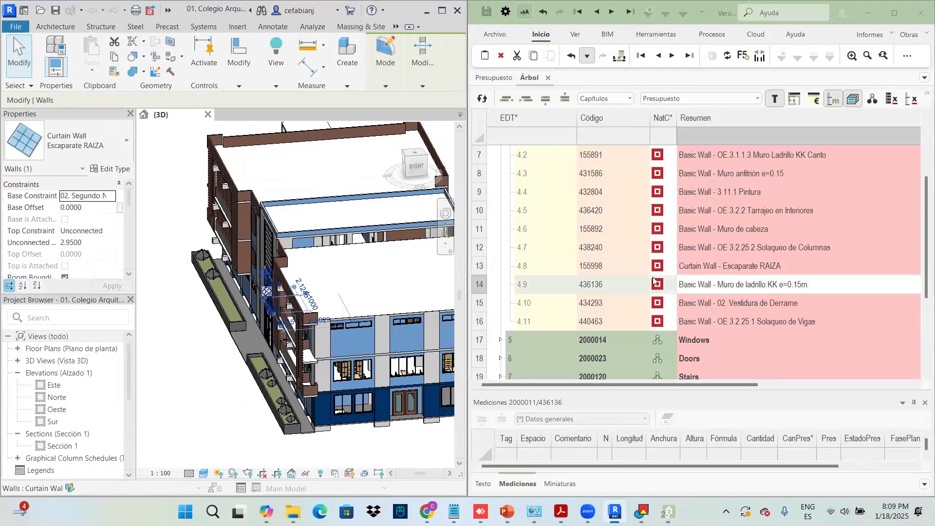
- Expand the Windows chapter and select the "Ventana corredera de 2 hojas marco metalico - V-8 A" windows in the Revit model from Presto
{"action": "scroll", "coordinate": [694, 274], "scroll_direction": "down", "scroll_amount": 3}
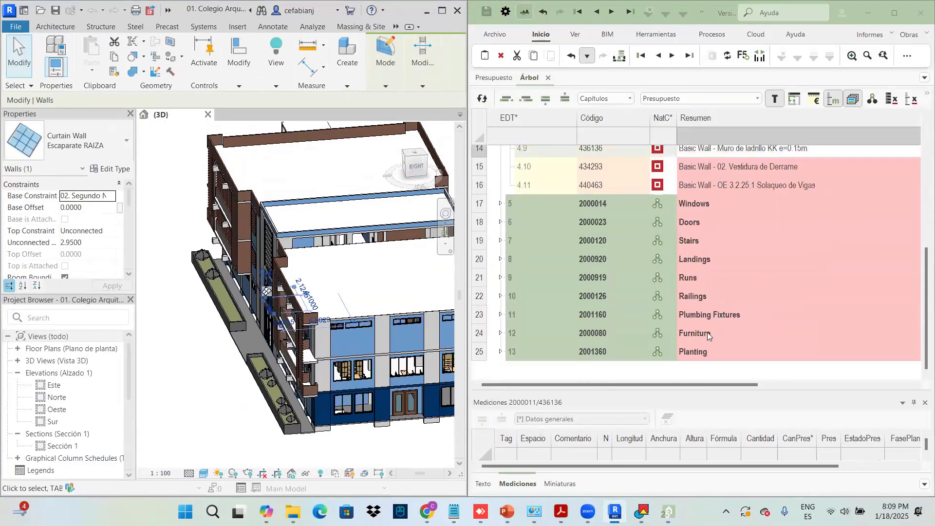
{"action": "left_click", "coordinate": [699, 212]}
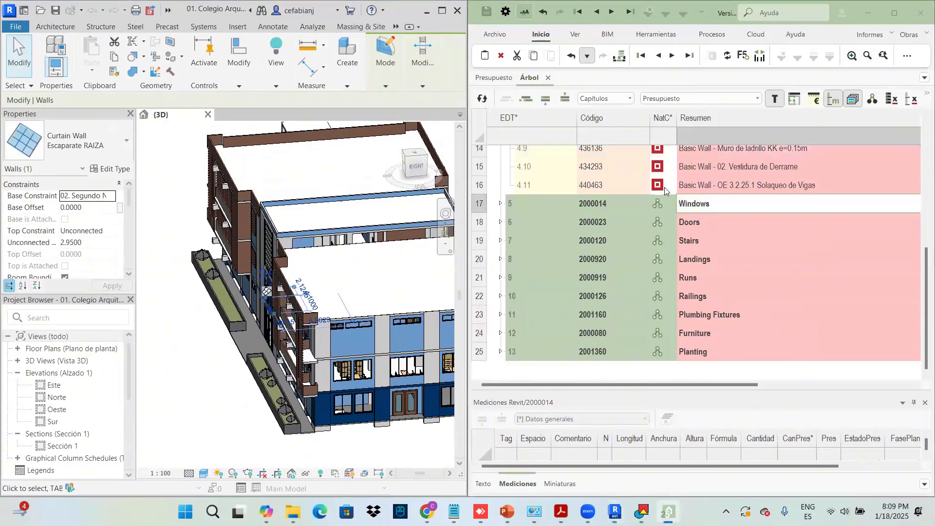
{"action": "double_click", "coordinate": [686, 204]}
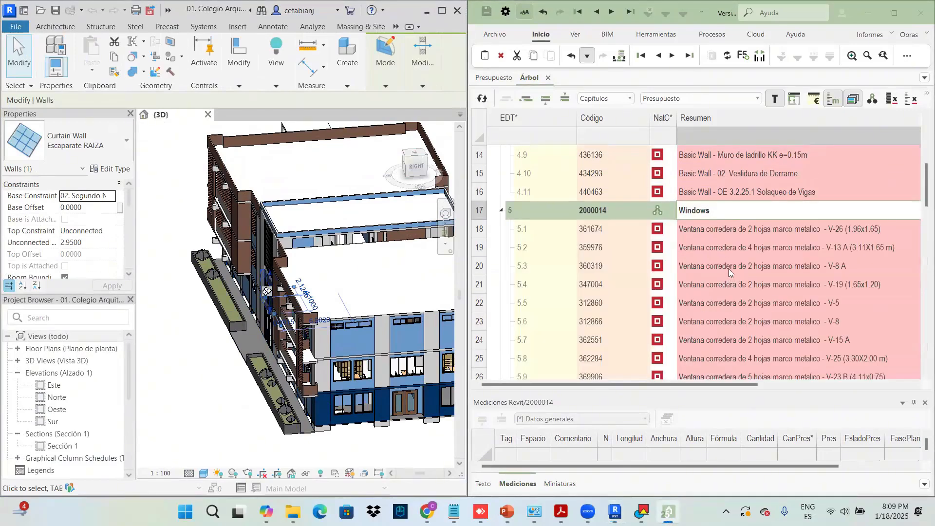
{"action": "right_click", "coordinate": [728, 271]}
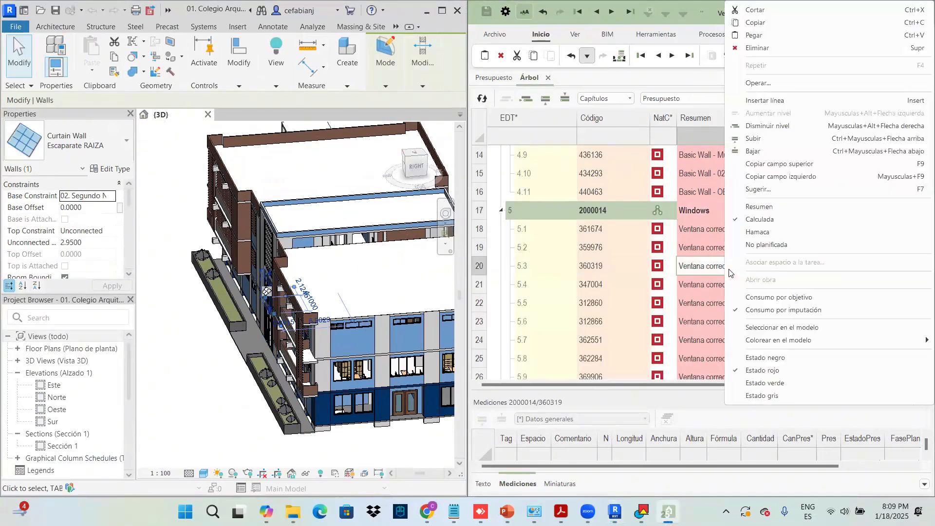
{"action": "left_click", "coordinate": [789, 330]}
{"action": "scroll", "coordinate": [372, 384], "scroll_direction": "up", "scroll_amount": 5}
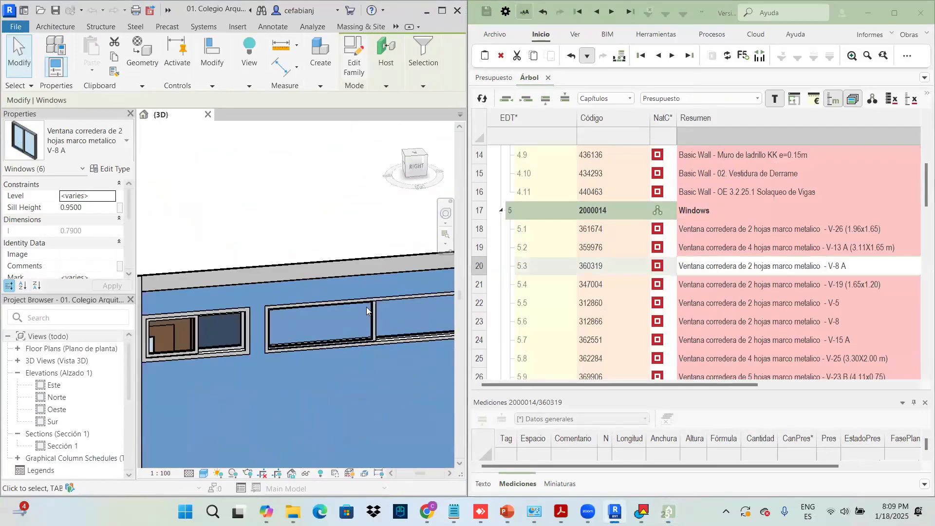
- Expand the Structural Framing chapter in Presto, select the "Hormigón-Viga rectangular - 300 x 500 mm 2" beams in the Revit model, and inspect them
{"action": "scroll", "coordinate": [731, 259], "scroll_direction": "up", "scroll_amount": 5}
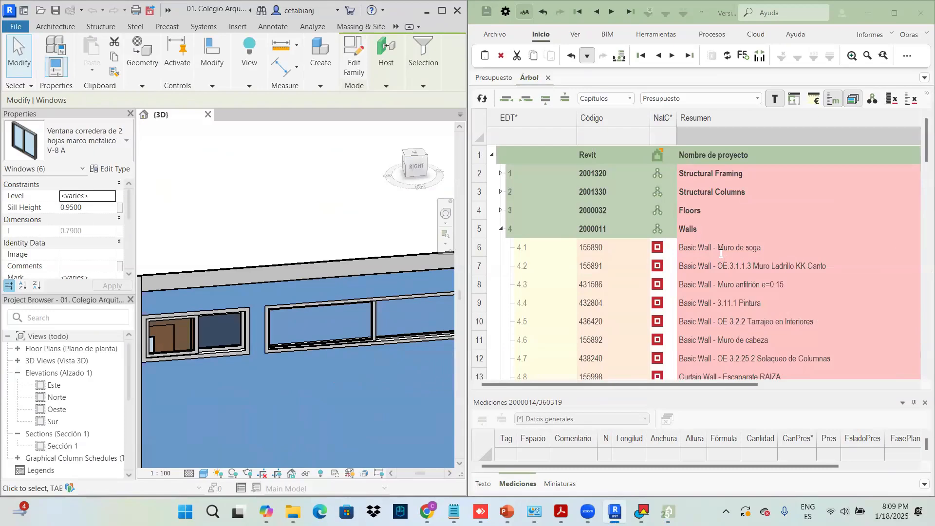
{"action": "left_click", "coordinate": [727, 248]}
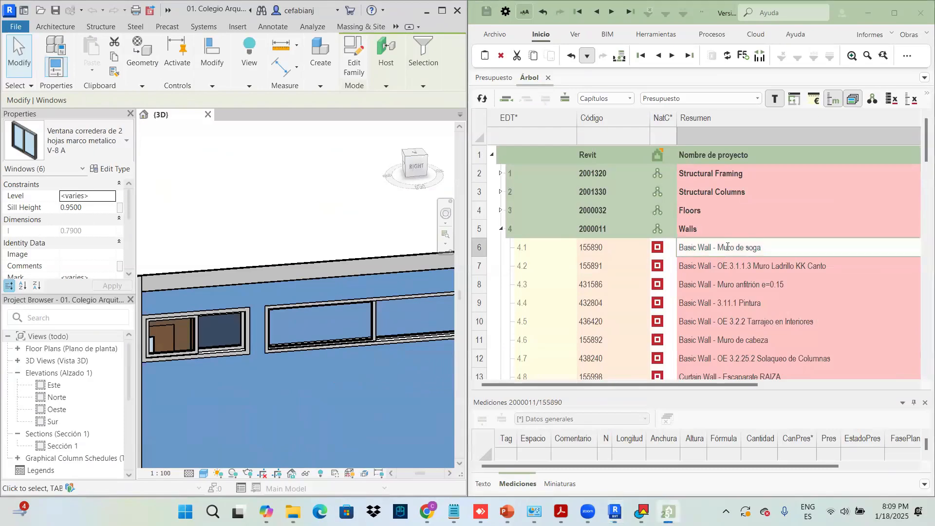
{"action": "double_click", "coordinate": [701, 175]}
{"action": "left_click", "coordinate": [714, 195]}
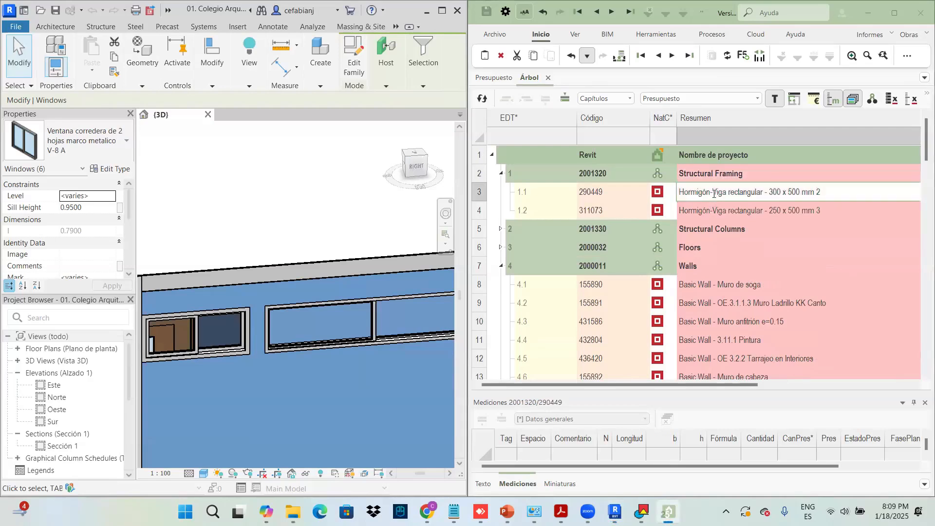
{"action": "right_click", "coordinate": [713, 195]}
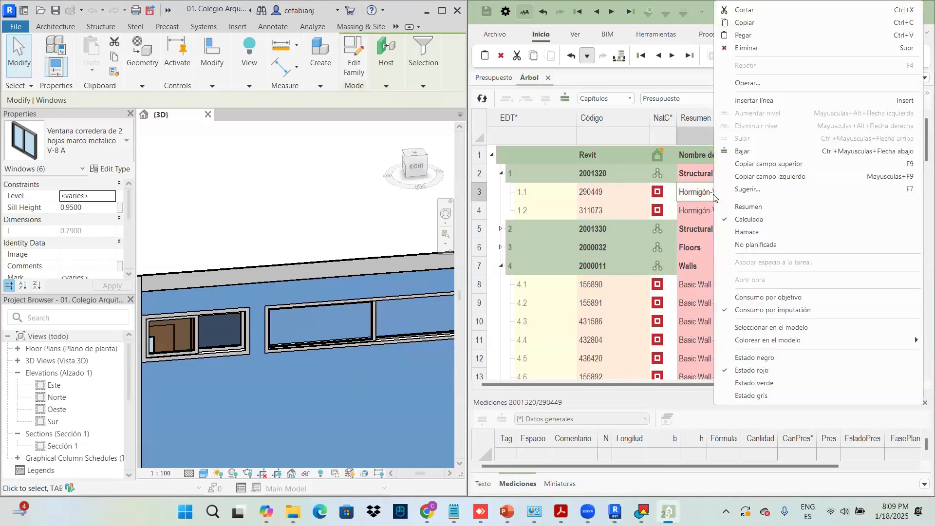
{"action": "left_click", "coordinate": [746, 326]}
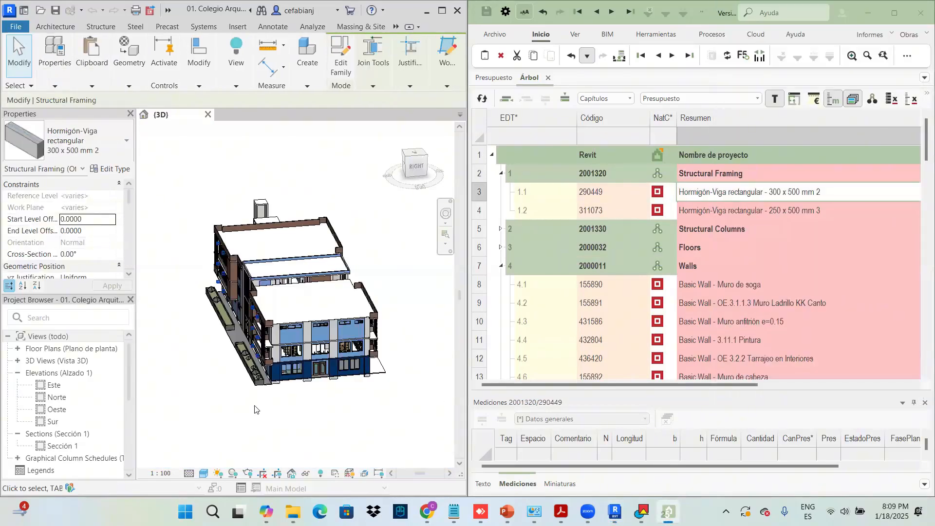
{"action": "left_click", "coordinate": [73, 141]}
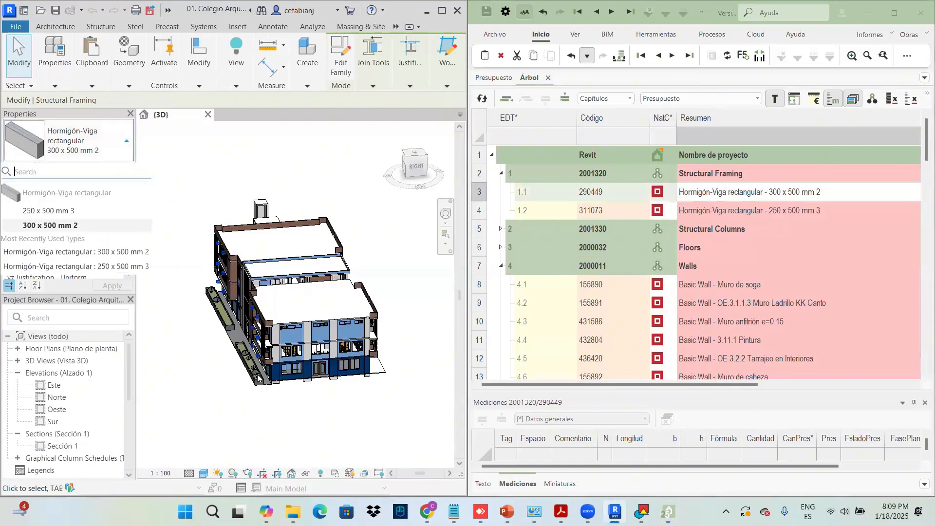
{"action": "scroll", "coordinate": [282, 372], "scroll_direction": "up", "scroll_amount": 6}
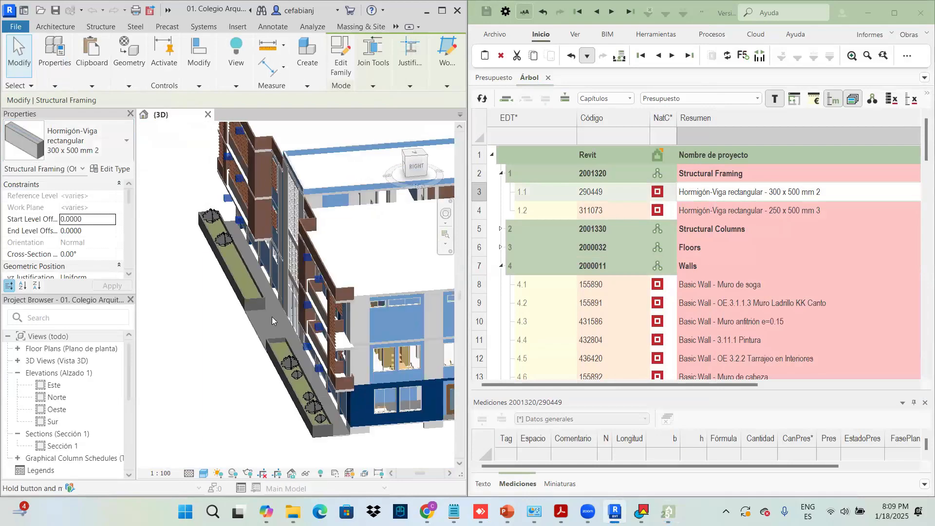
{"action": "key", "text": "Escape"}
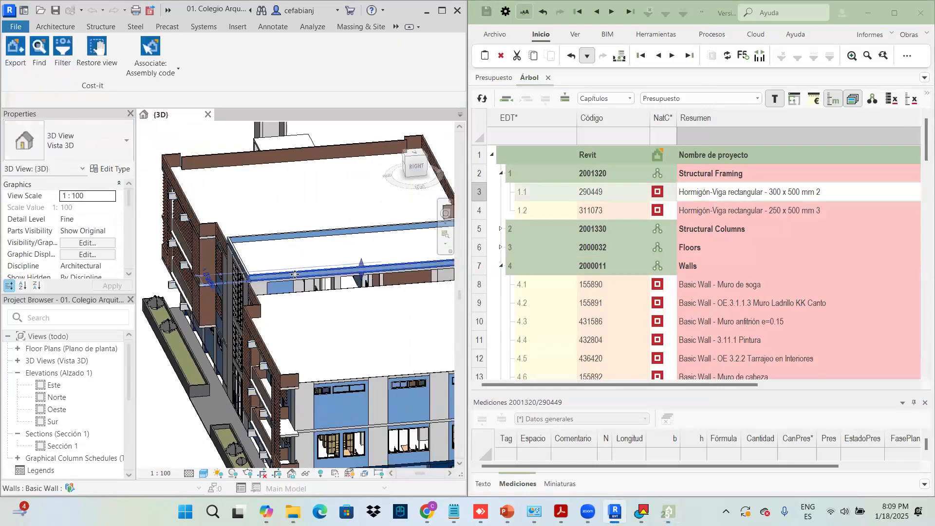
{"action": "left_click", "coordinate": [296, 275]}
{"action": "right_click", "coordinate": [295, 276]}
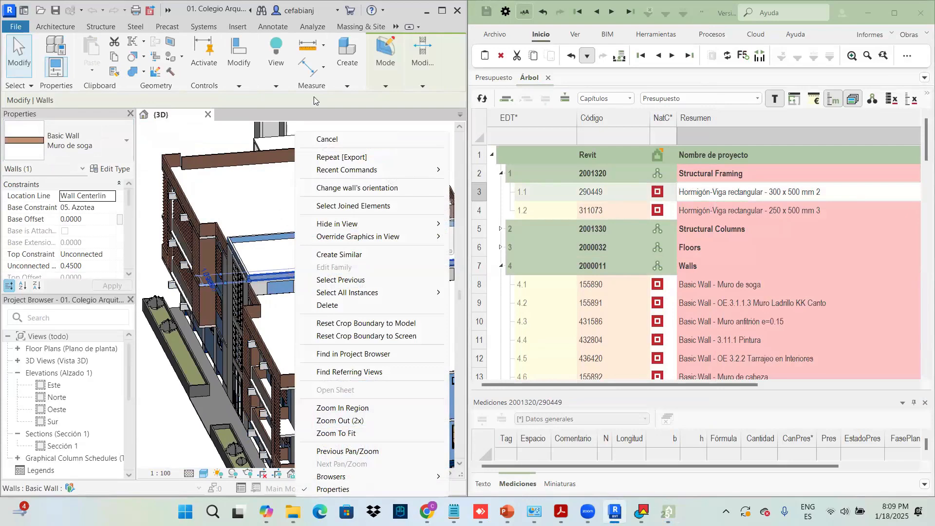
{"action": "left_click", "coordinate": [396, 27]}
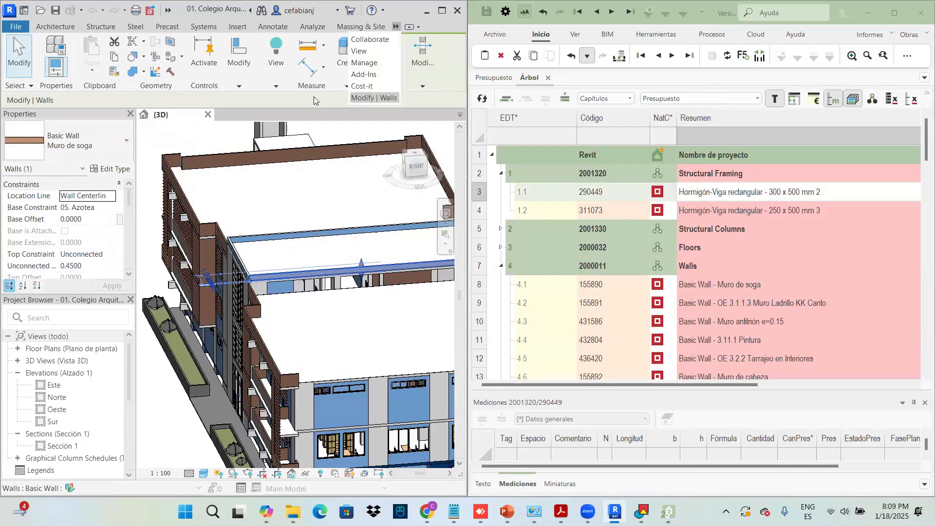
{"action": "left_click", "coordinate": [444, 11]}
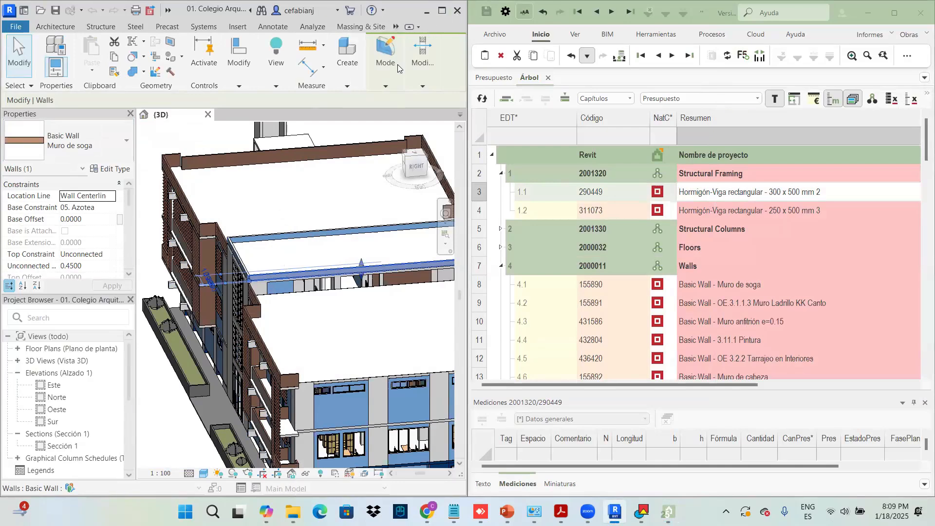
{"action": "left_click", "coordinate": [396, 27]}
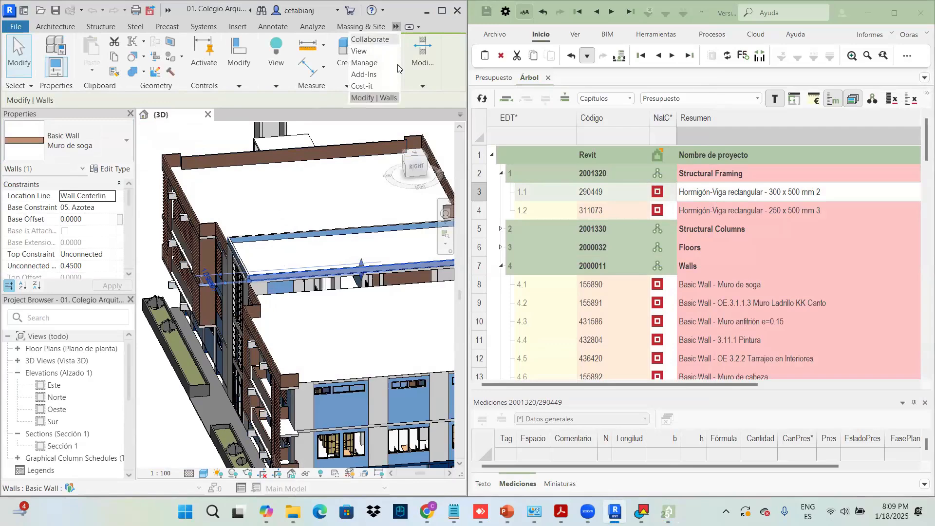
{"action": "left_click", "coordinate": [362, 86]}
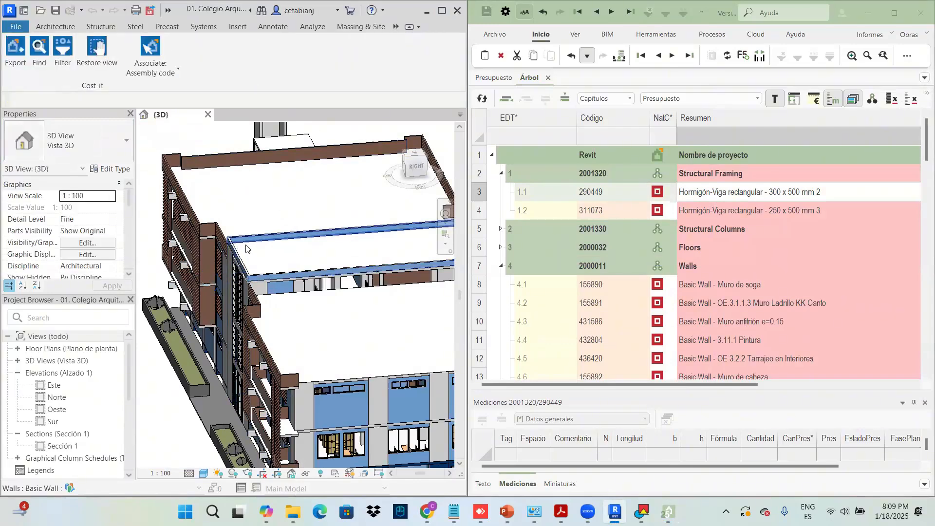
- Pick the LOSA DE 20 roof slab in Revit and find its item in the Presto budget with Cost-it
{"action": "left_click", "coordinate": [248, 245]}
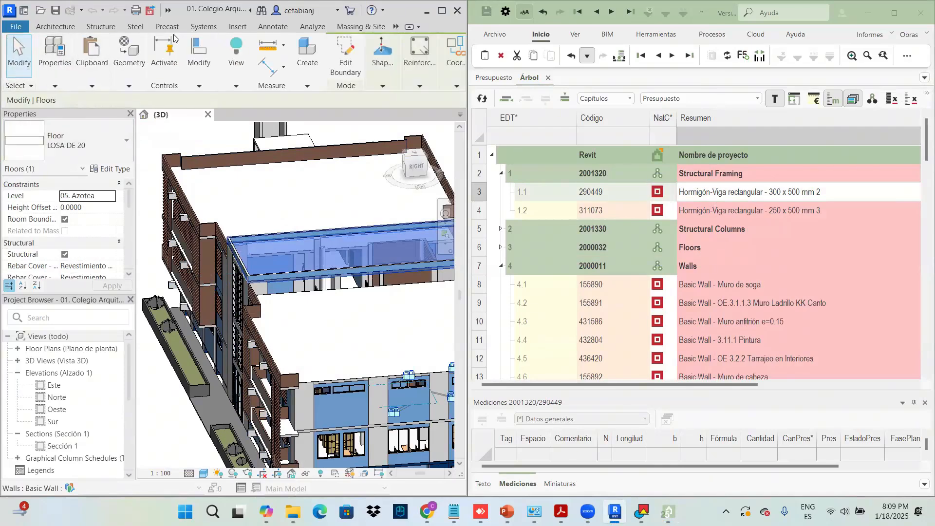
{"action": "left_click", "coordinate": [396, 26]}
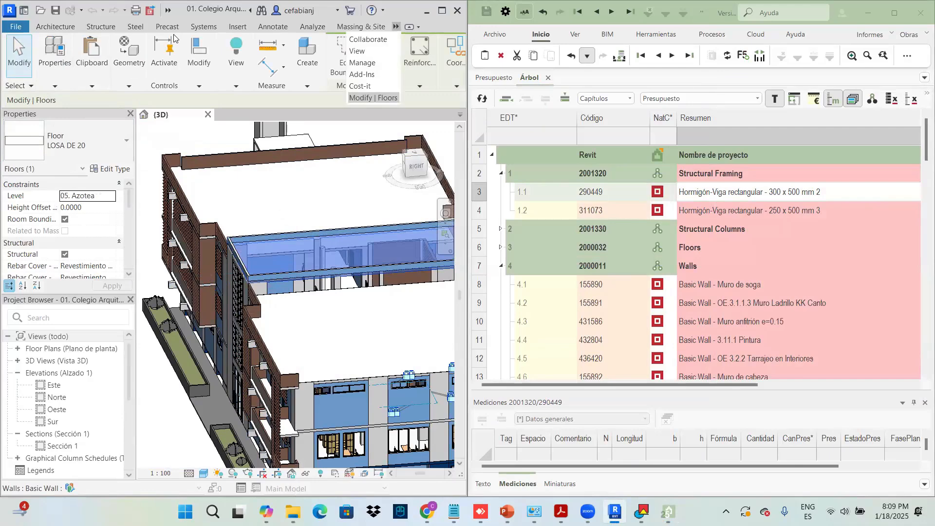
{"action": "left_click", "coordinate": [369, 80]}
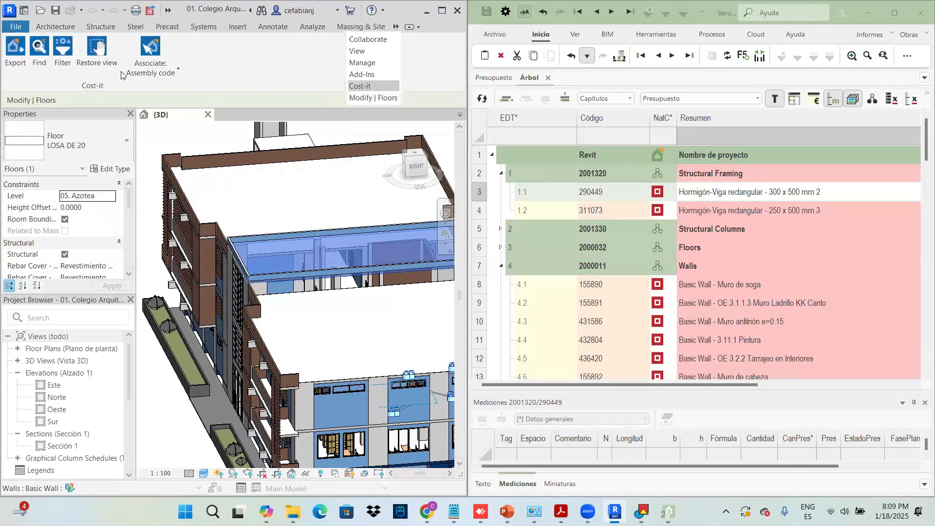
{"action": "left_click", "coordinate": [40, 54]}
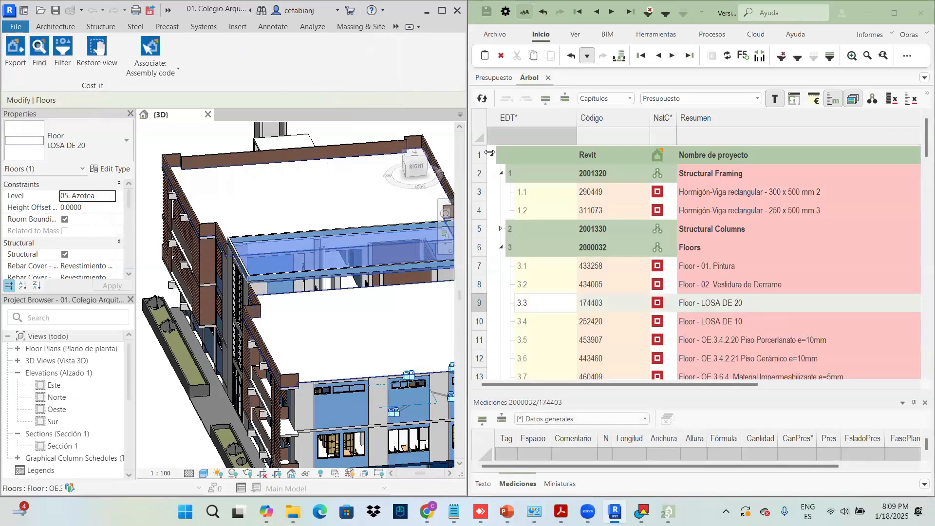
- Pick the Muro de soga parapet wall in Revit and find its item in the Presto budget with Cost-it
{"action": "left_click", "coordinate": [313, 269]}
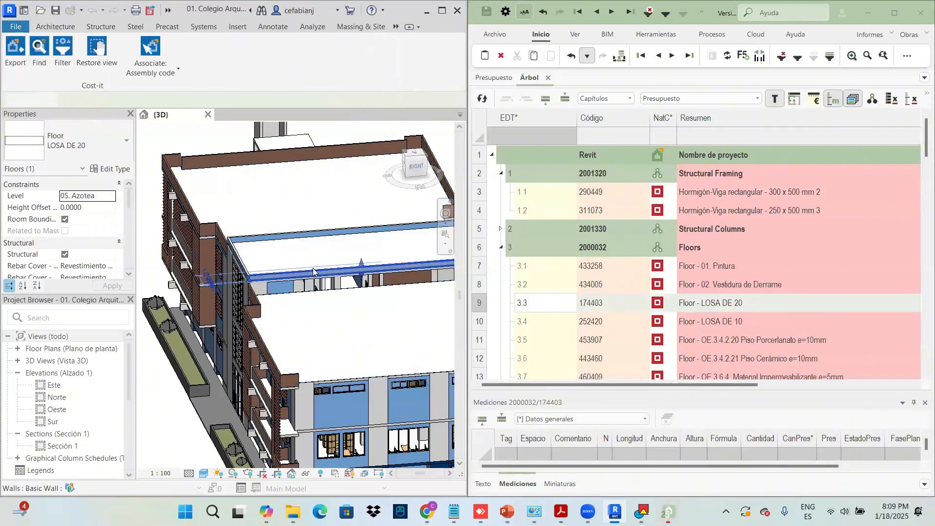
{"action": "left_click", "coordinate": [310, 247]}
{"action": "left_click", "coordinate": [305, 265]}
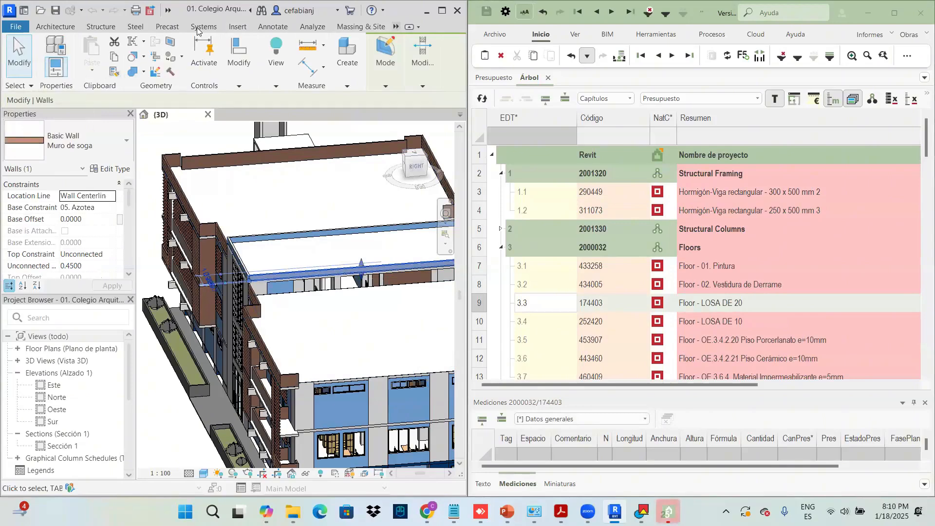
{"action": "left_click", "coordinate": [396, 26]}
{"action": "left_click", "coordinate": [371, 87]}
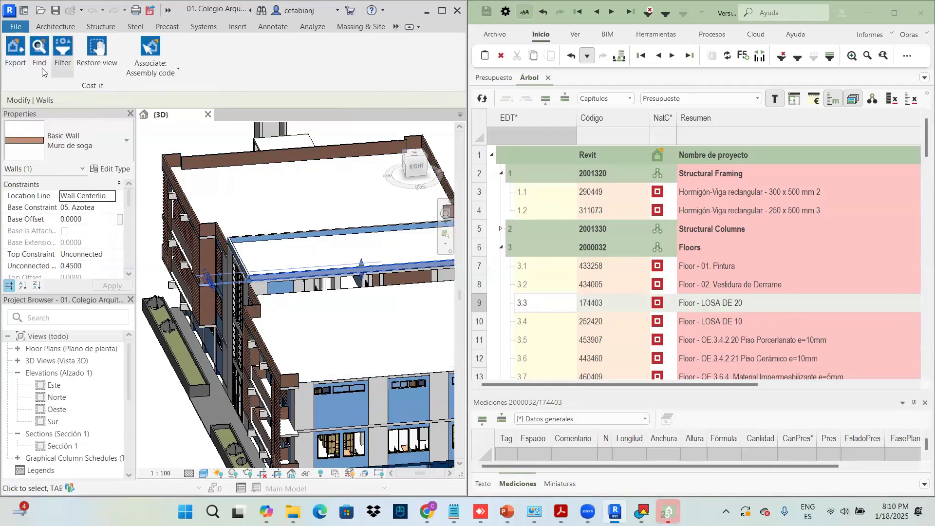
{"action": "left_click", "coordinate": [40, 64]}
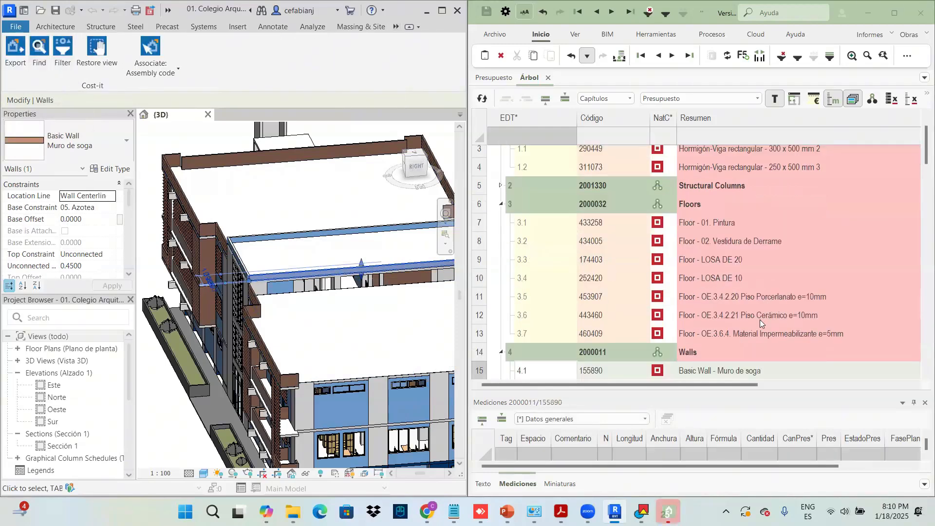
- Pick an "OE.3.1.1.3 Muro Ladrillo KK Canto" facade wall in Revit and find its item in the Presto budget with Cost-it
{"action": "left_click", "coordinate": [191, 210]}
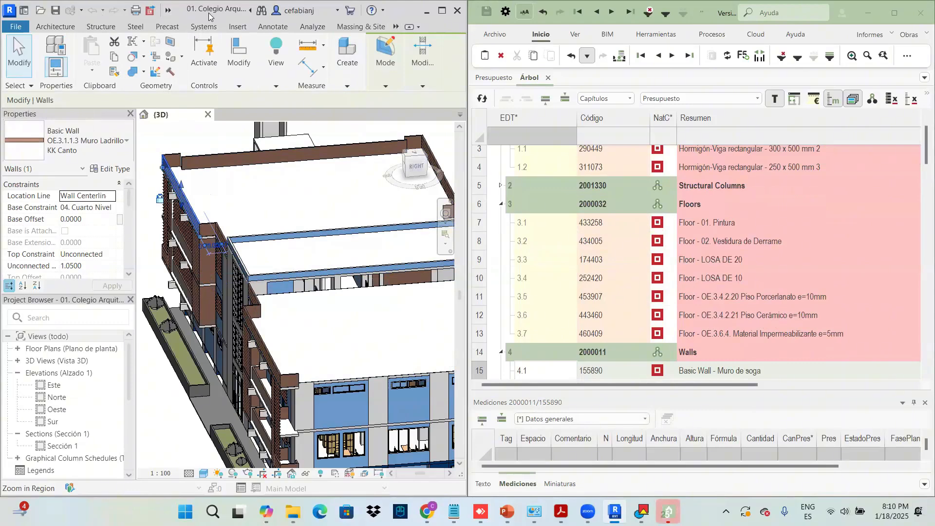
{"action": "left_click", "coordinate": [395, 26]}
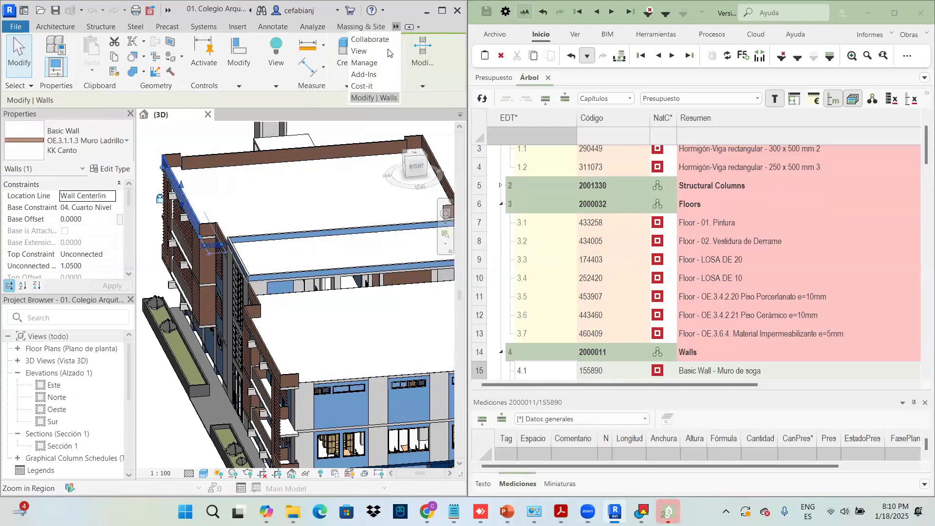
{"action": "left_click", "coordinate": [362, 86]}
{"action": "left_click", "coordinate": [39, 51]}
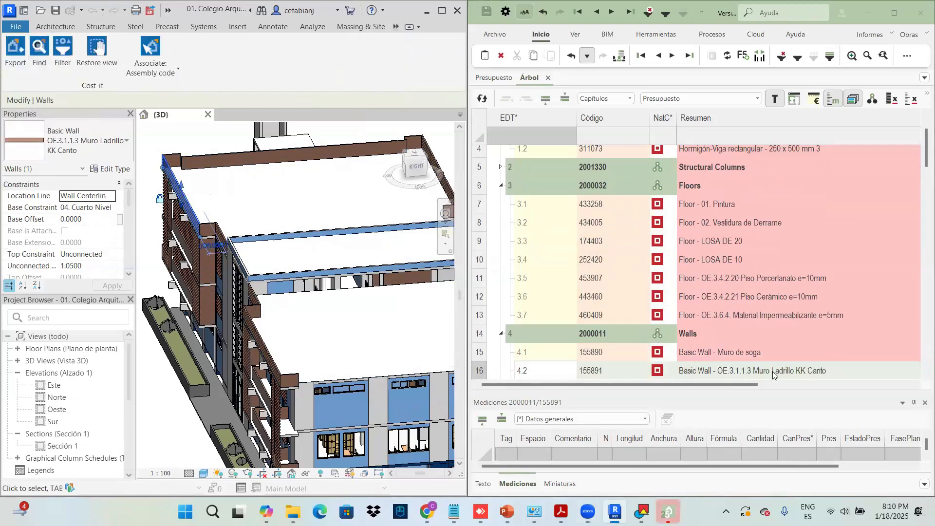
{"action": "scroll", "coordinate": [716, 292], "scroll_direction": "down", "scroll_amount": 1}
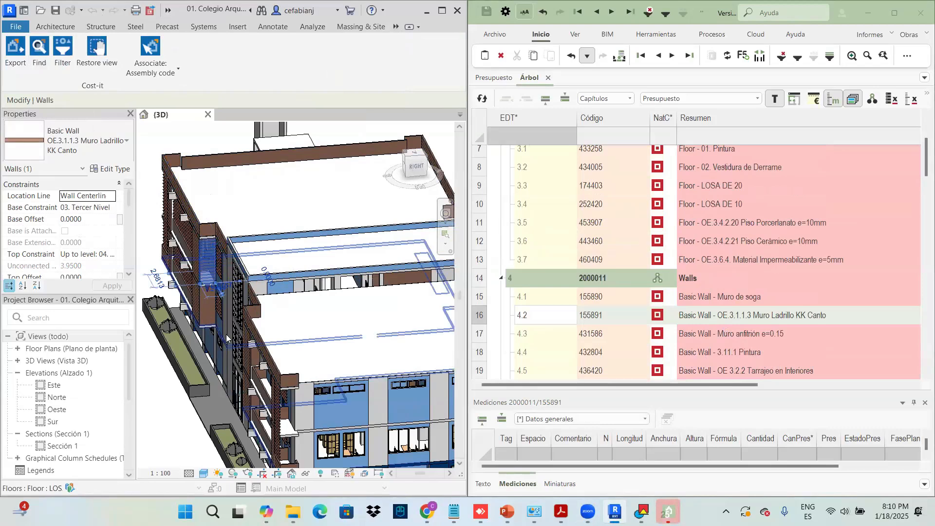
- Pick the Entramado L=8.40 element and the rear "OE.3.1.1.3 Muro Ladrillo KK Canto" parapet wall in the Revit model
{"action": "left_click", "coordinate": [185, 240]}
{"action": "left_click", "coordinate": [185, 239]}
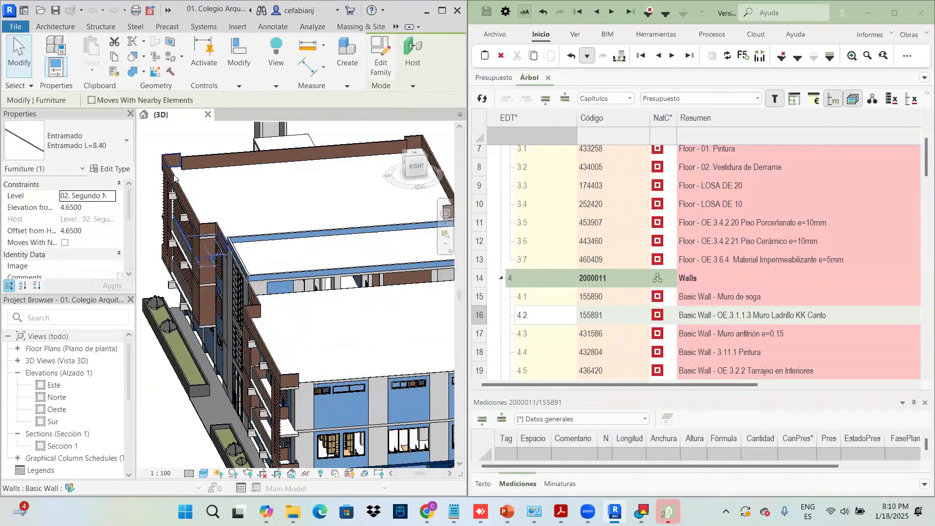
{"action": "left_click", "coordinate": [224, 163]}
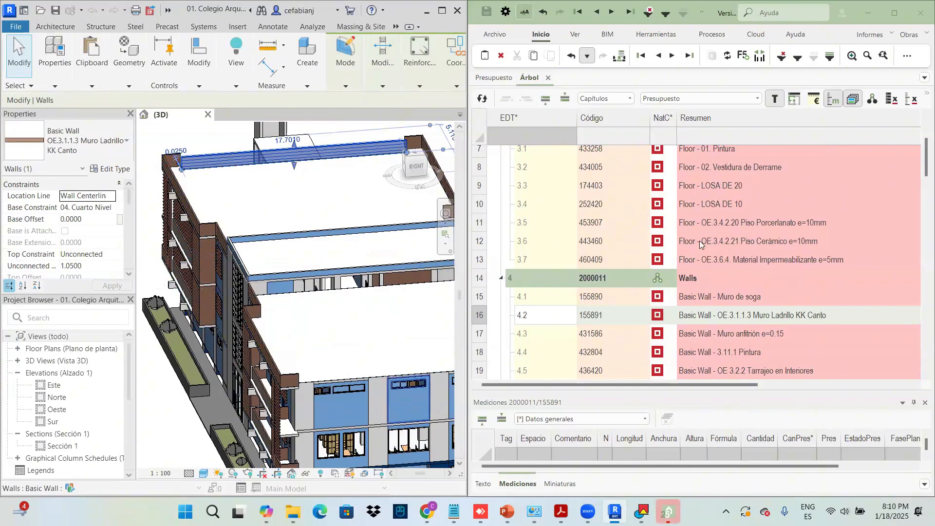
- Select the "OE.3.4.2.20 Piso Porcerlanato e=10mm" floor in the Revit model from Presto, clear the selection, and review the budget chapters
{"action": "left_click", "coordinate": [705, 224]}
{"action": "right_click", "coordinate": [705, 224]}
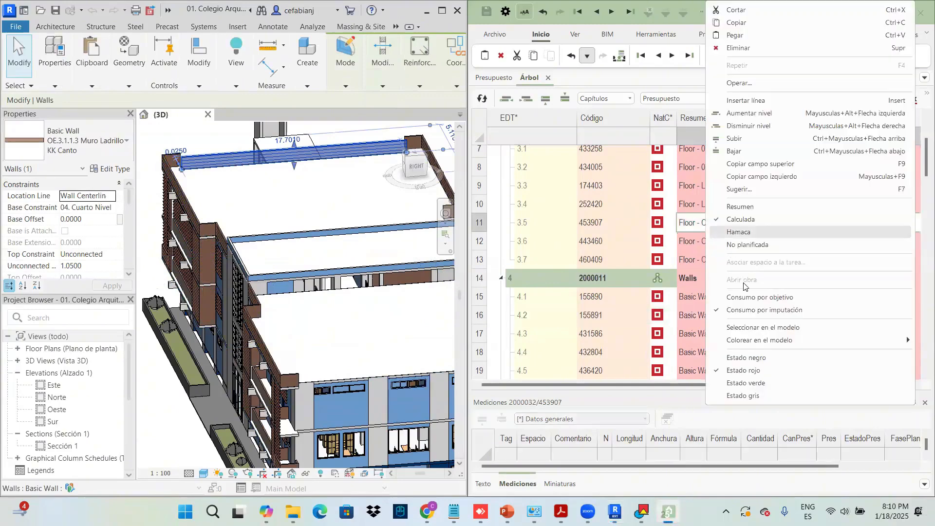
{"action": "left_click", "coordinate": [762, 329]}
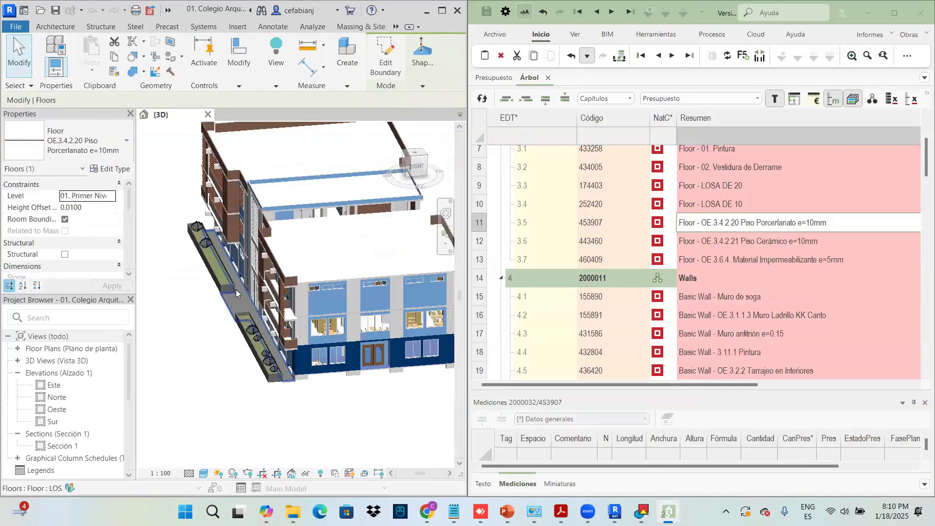
{"action": "left_click", "coordinate": [347, 204]}
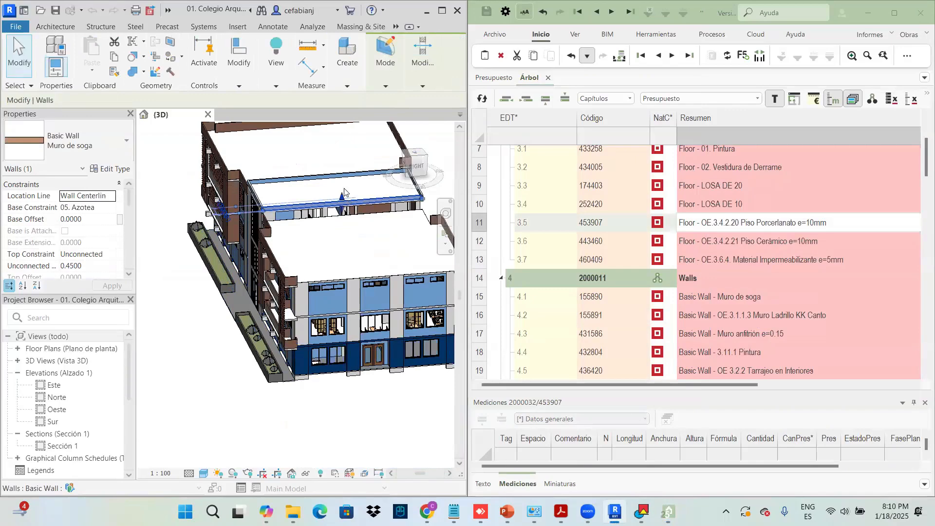
{"action": "left_click", "coordinate": [340, 164]}
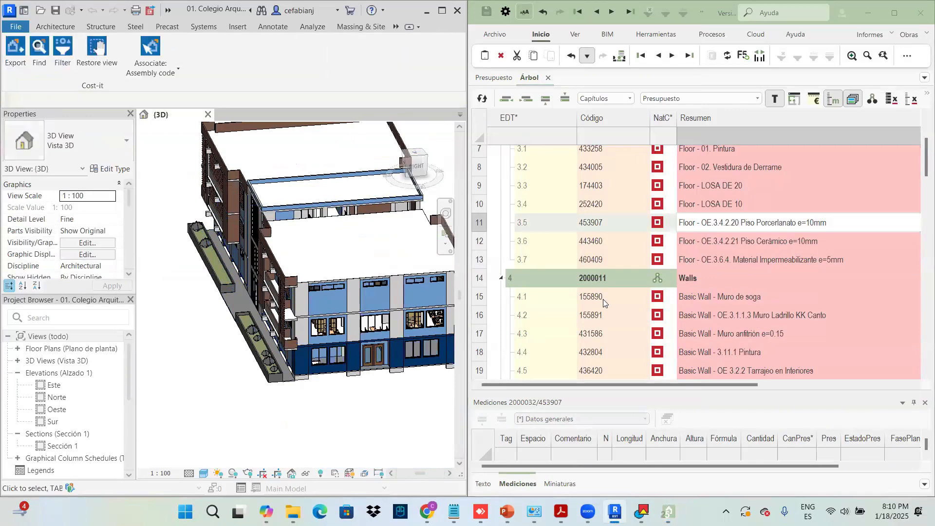
{"action": "scroll", "coordinate": [603, 299], "scroll_direction": "down", "scroll_amount": 2}
{"action": "scroll", "coordinate": [603, 299], "scroll_direction": "up", "scroll_amount": 2}
{"action": "scroll", "coordinate": [399, 250], "scroll_direction": "down", "scroll_amount": 2}
{"action": "scroll", "coordinate": [721, 268], "scroll_direction": "up", "scroll_amount": 1}
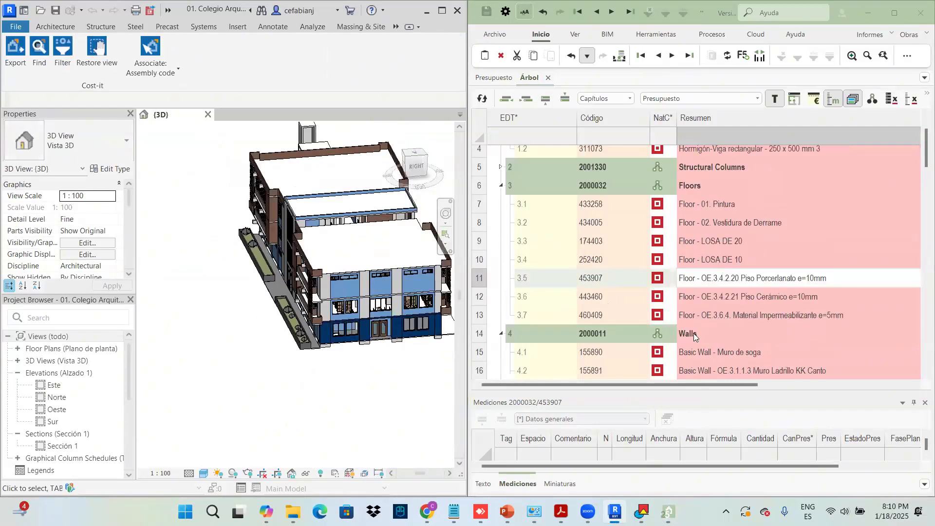
- Switch to Delphin Express, show the Colegio BIM model, and frame its front facade
{"action": "left_click", "coordinate": [640, 511]}
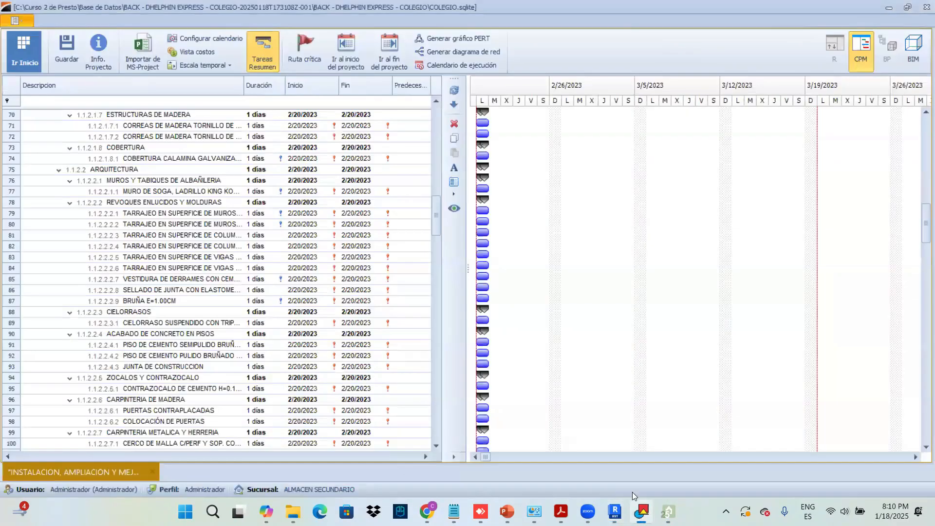
{"action": "left_click", "coordinate": [918, 47]}
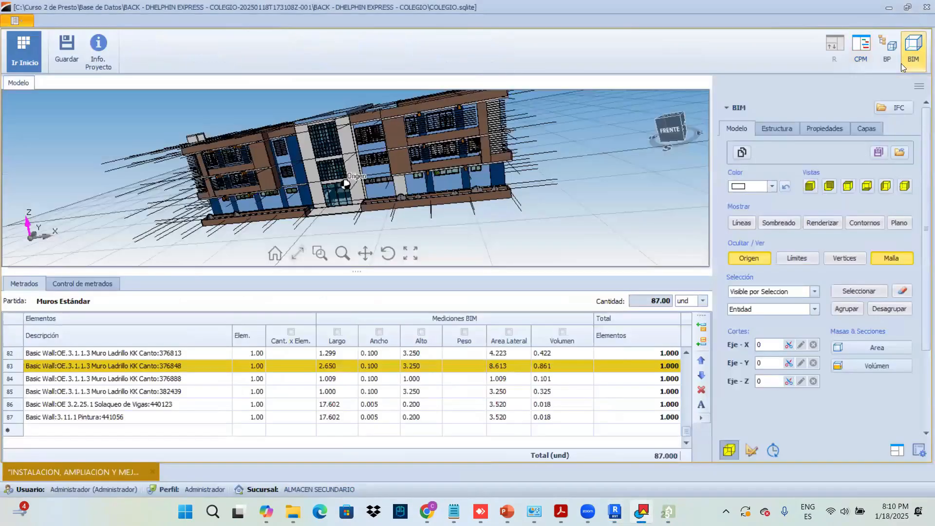
{"action": "left_click_drag", "start_coordinate": [370, 133], "coordinate": [345, 160]}
{"action": "middle_click_drag", "start_coordinate": [346, 161], "coordinate": [340, 161]}
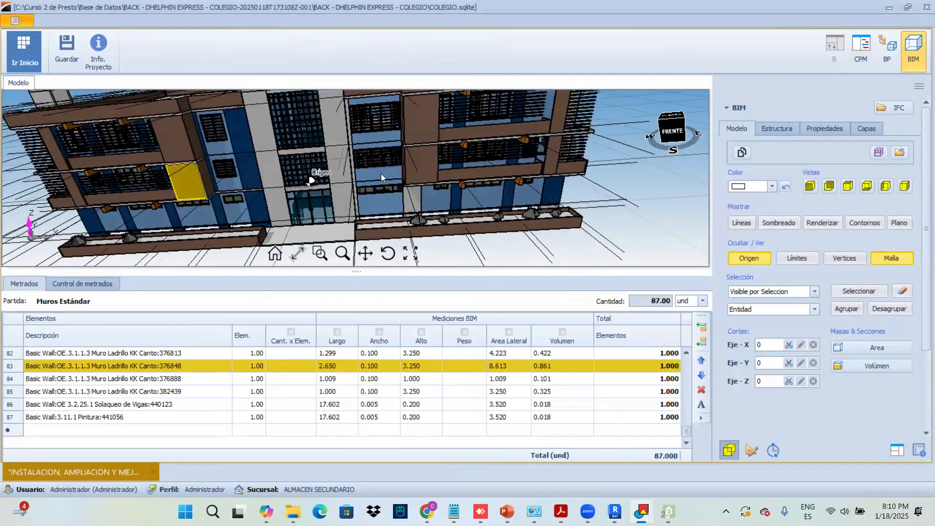
- Select the grey walls flanking the entrance, the brown facade element, and the ground-floor wall at the facade's east end in the BIM model
{"action": "left_click", "coordinate": [269, 180]}
{"action": "left_click", "coordinate": [339, 168]}
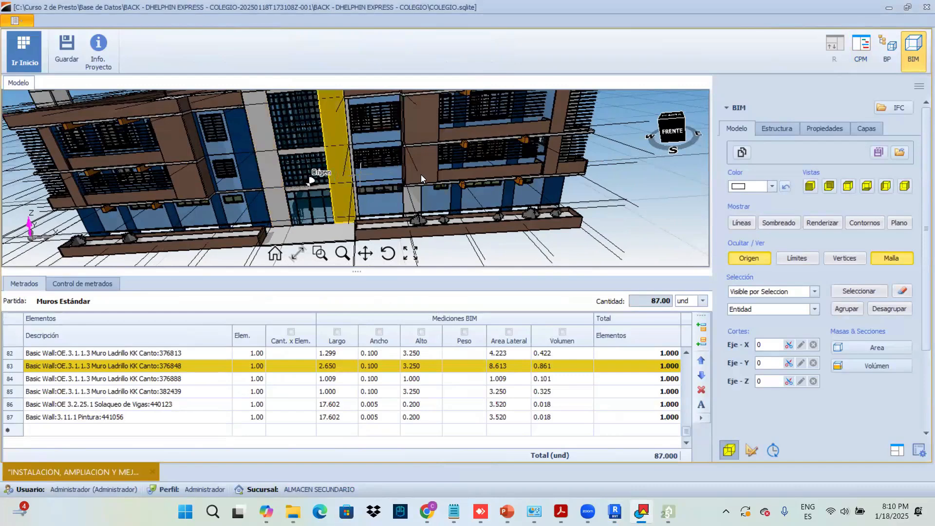
{"action": "left_click", "coordinate": [421, 174]}
{"action": "left_click", "coordinate": [550, 191]}
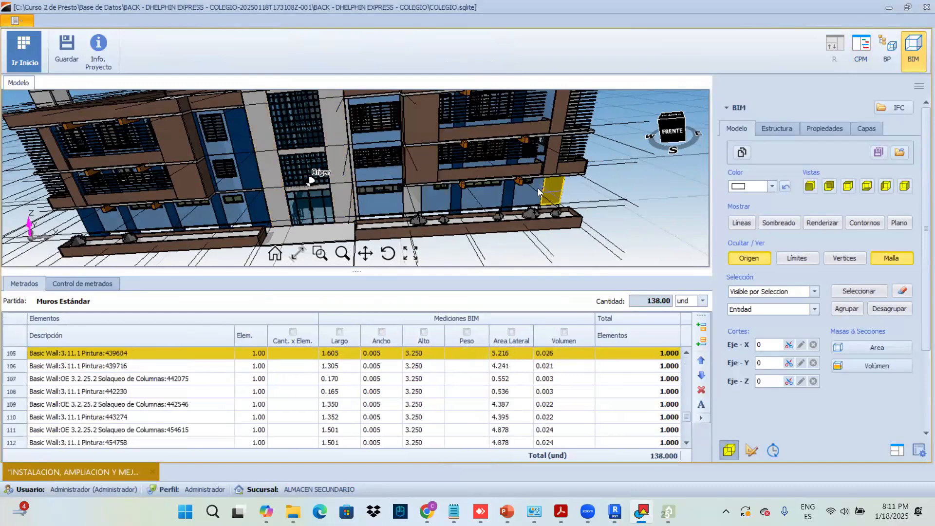
- Show the project's CPM schedule, generate its network diagram, and review the upper rows of activity boxes
{"action": "left_click", "coordinate": [862, 51]}
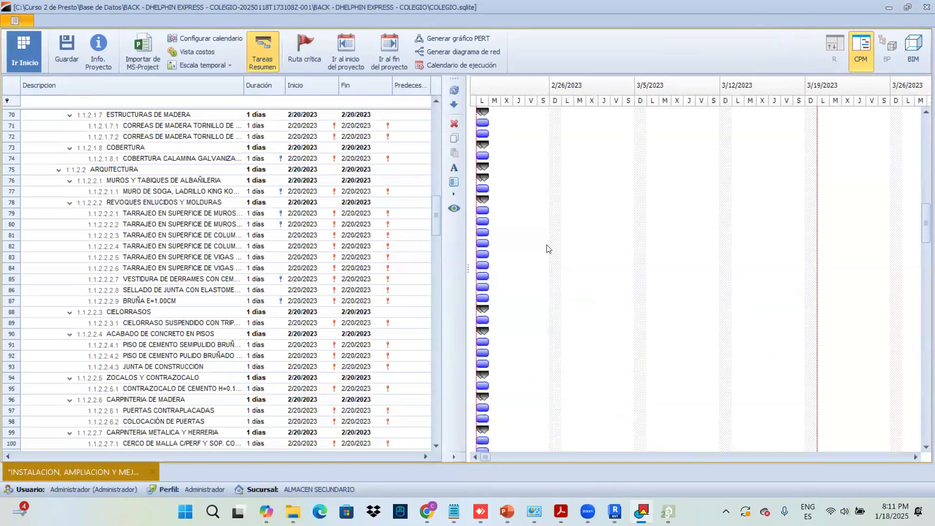
{"action": "left_click", "coordinate": [492, 51]}
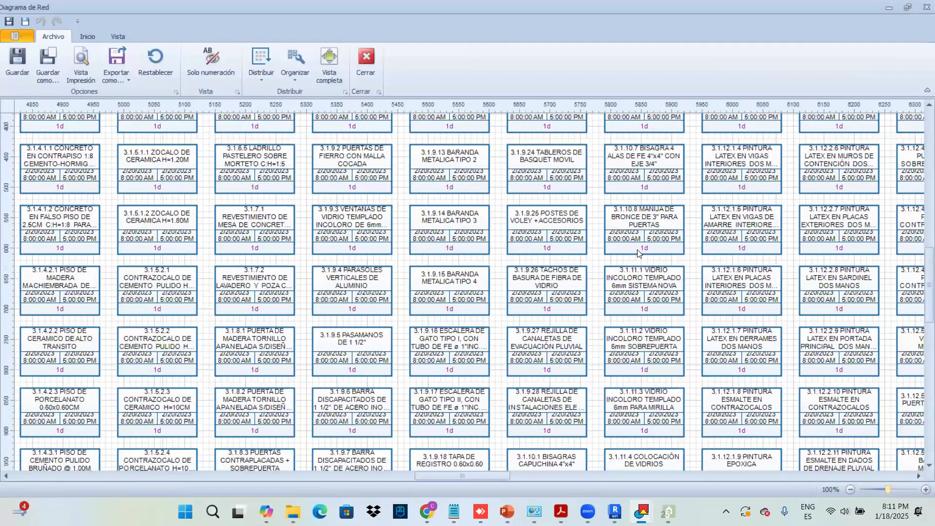
{"action": "scroll", "coordinate": [638, 253], "scroll_direction": "up", "scroll_amount": 3}
{"action": "scroll", "coordinate": [629, 231], "scroll_direction": "up", "scroll_amount": 3}
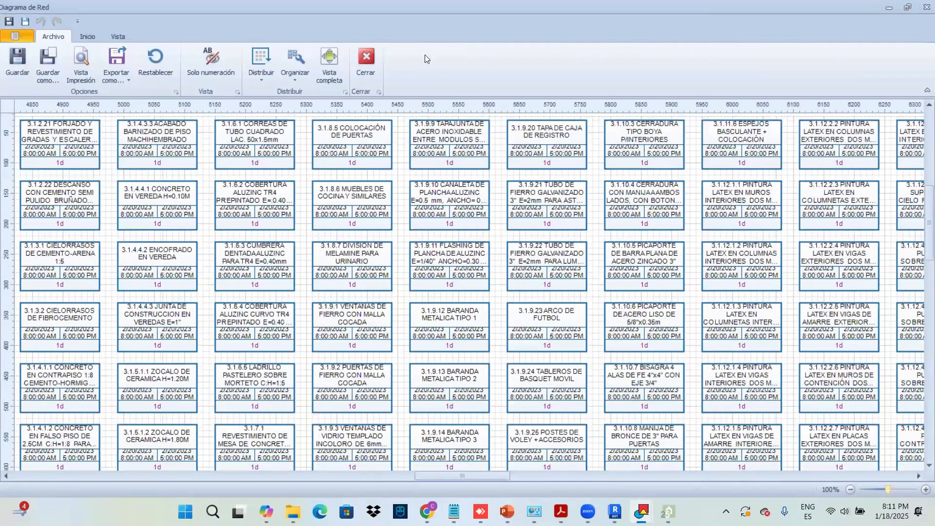
- Minimize Delphin Express and switch to the "Preguntas y Respuestas" presentation slide
{"action": "left_click", "coordinate": [891, 10]}
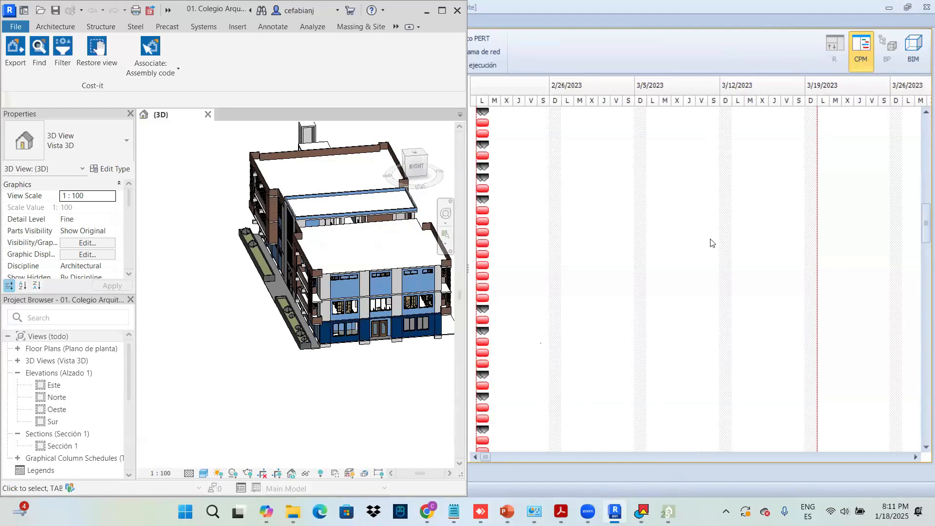
{"action": "key", "text": "alt+Tab"}
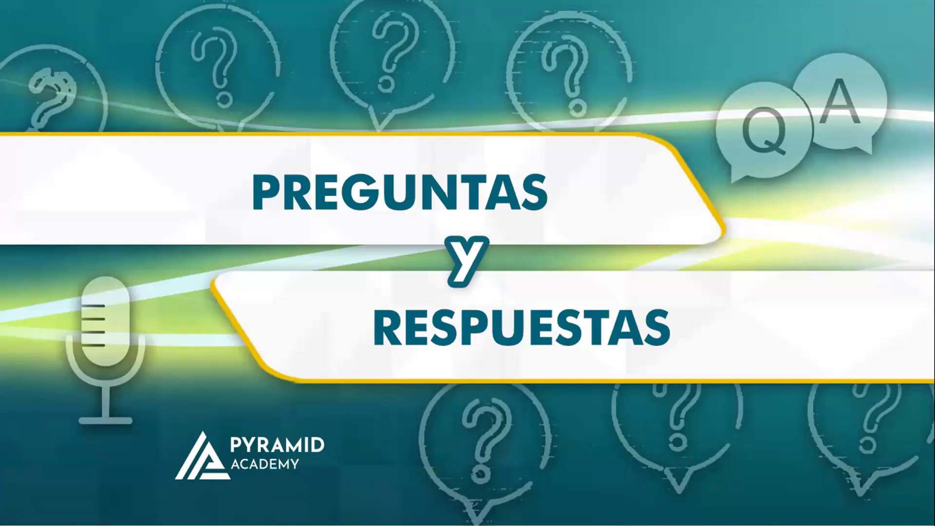